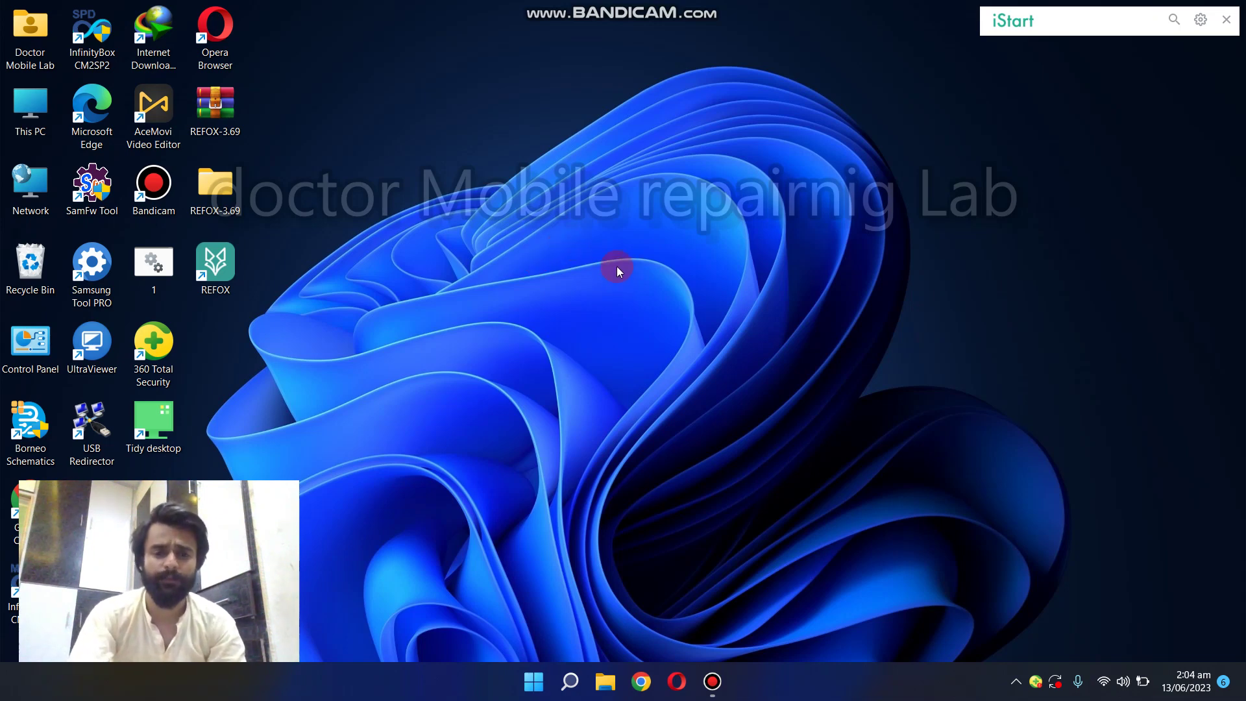
Step: Refresh the desktop repeatedly from its right-click menu
{"action": "right_click", "coordinate": [511, 141]}
{"action": "left_click", "coordinate": [540, 194]}
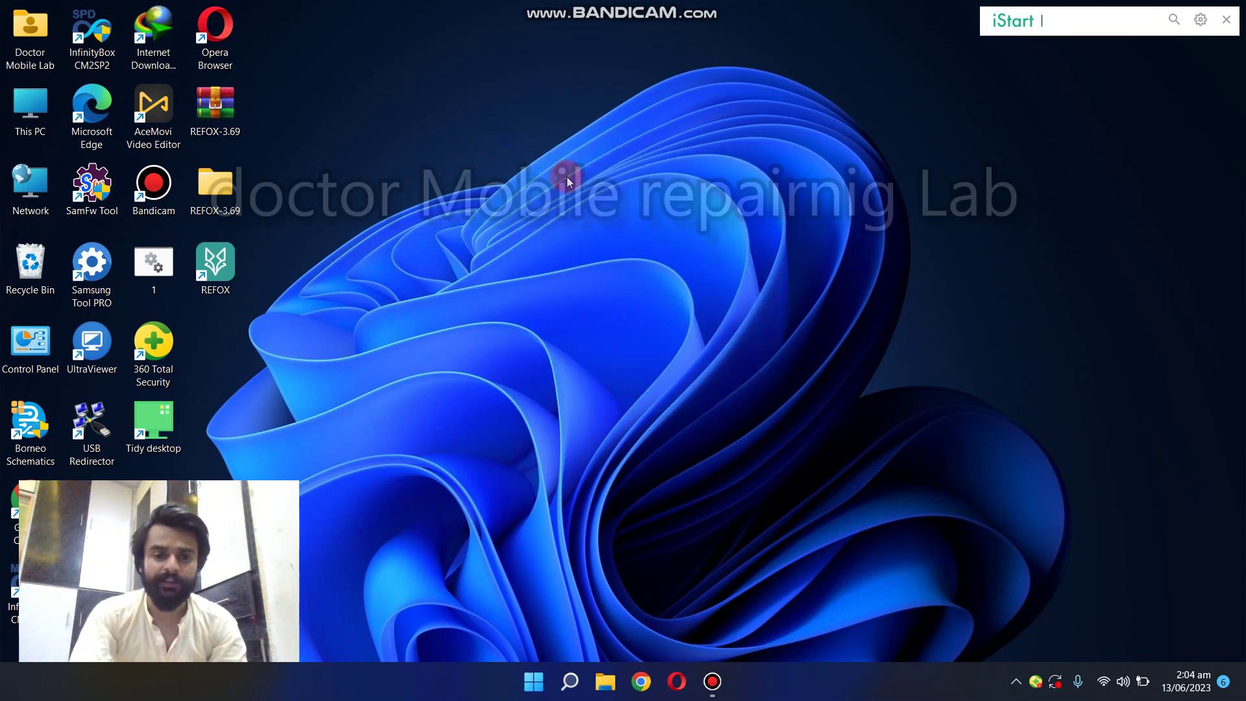
{"action": "right_click", "coordinate": [506, 142]}
{"action": "mouse_move", "coordinate": [551, 158]}
{"action": "left_click", "coordinate": [415, 279]}
{"action": "right_click", "coordinate": [445, 158]}
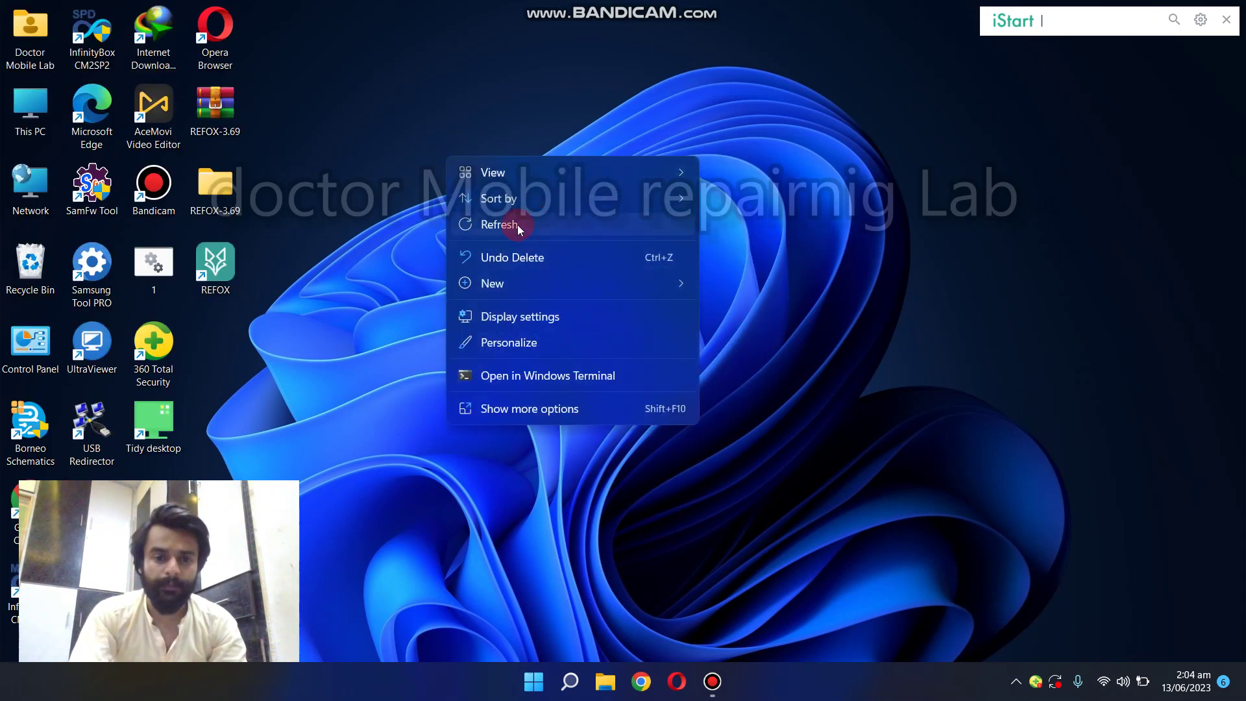
{"action": "left_click", "coordinate": [516, 224]}
{"action": "right_click", "coordinate": [474, 164]}
{"action": "left_click", "coordinate": [532, 231]}
{"action": "right_click", "coordinate": [472, 164]}
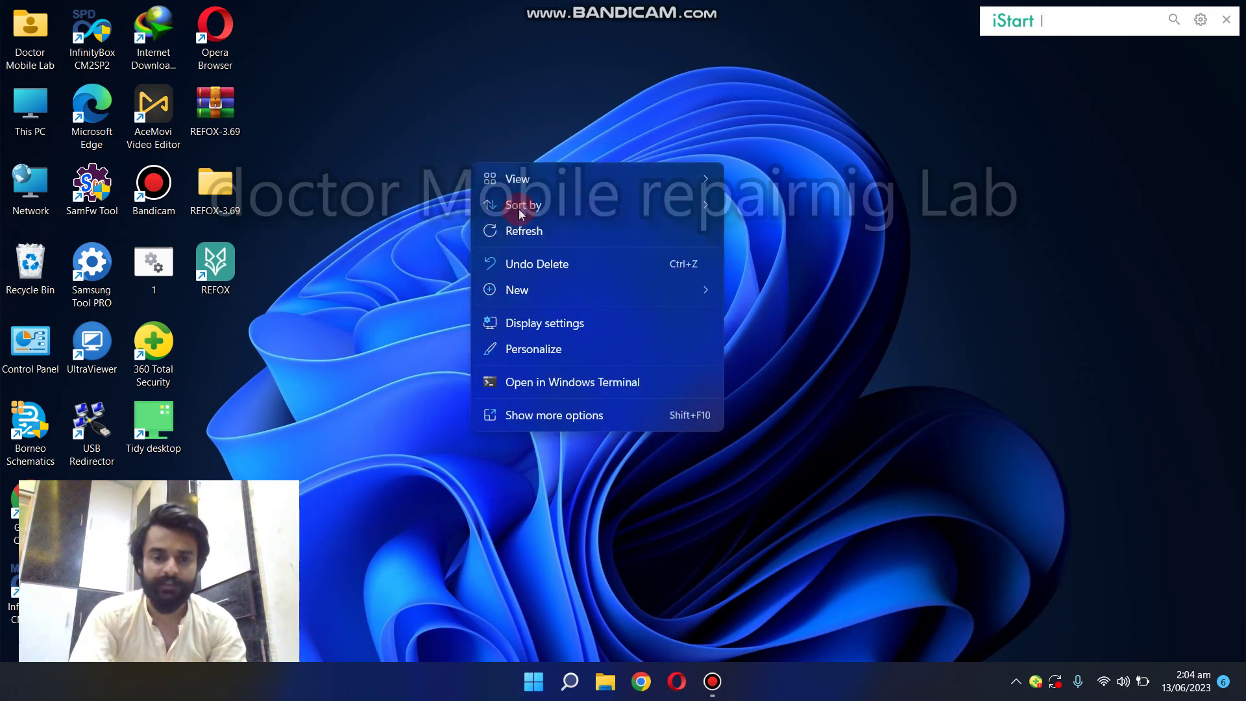
{"action": "left_click", "coordinate": [519, 231]}
{"action": "right_click", "coordinate": [472, 164]}
{"action": "left_click", "coordinate": [493, 231]}
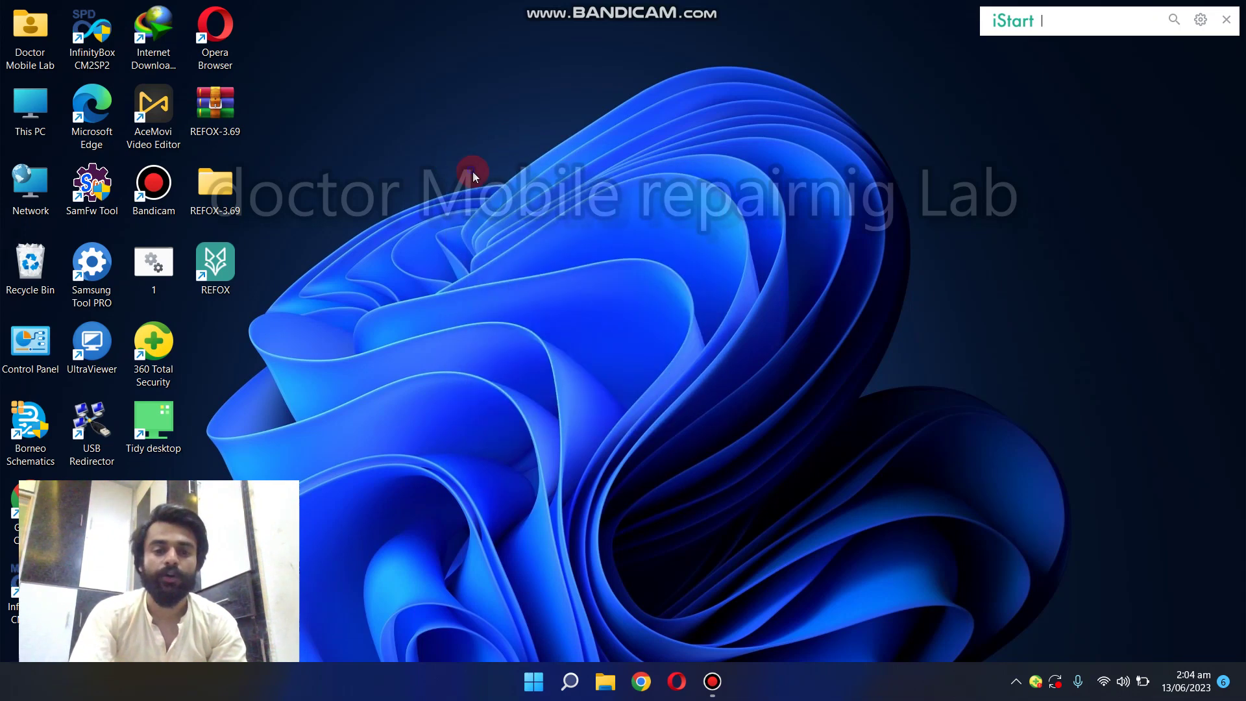
{"action": "right_click", "coordinate": [472, 171]}
{"action": "left_click", "coordinate": [538, 233]}
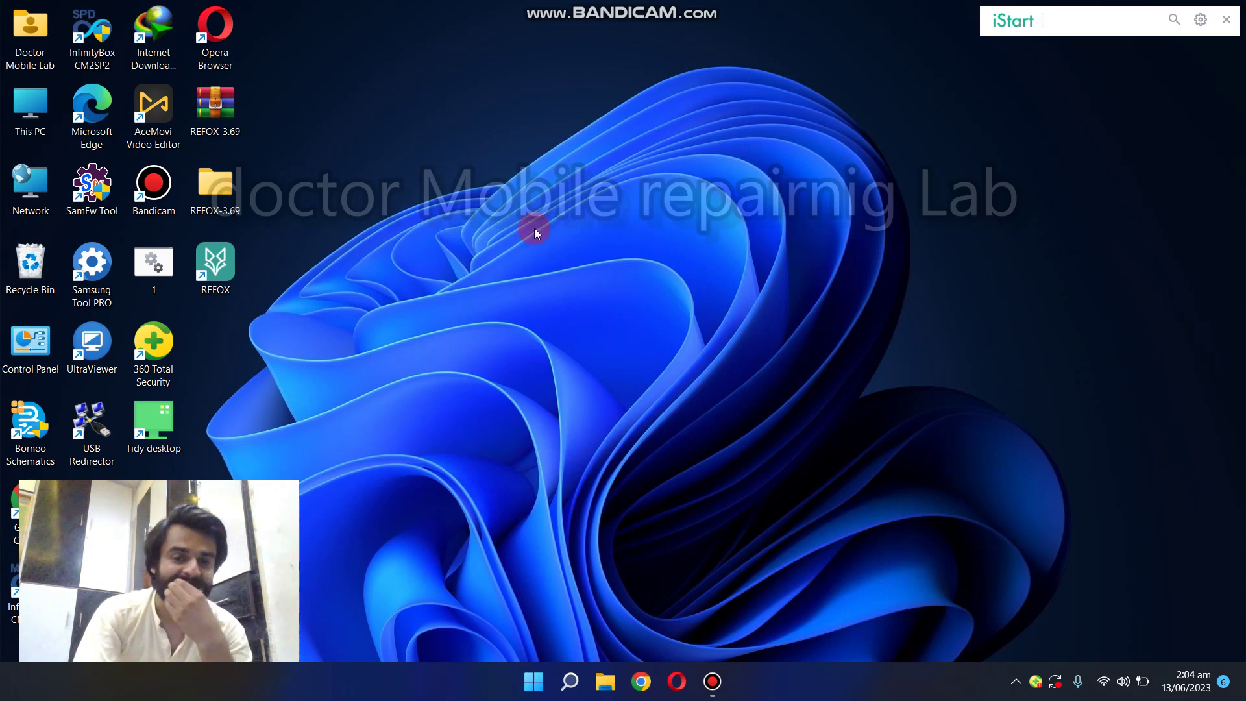
{"action": "right_click", "coordinate": [521, 191]}
{"action": "left_click", "coordinate": [541, 235]}
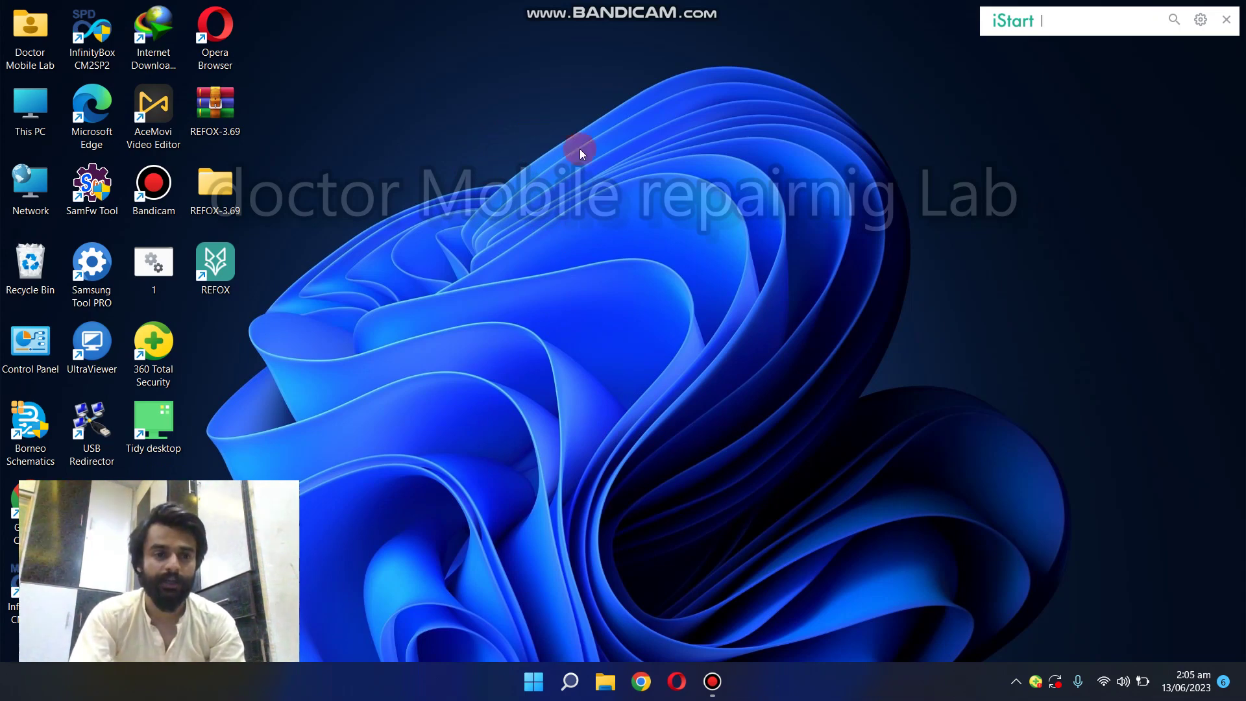
{"action": "right_click", "coordinate": [475, 106]}
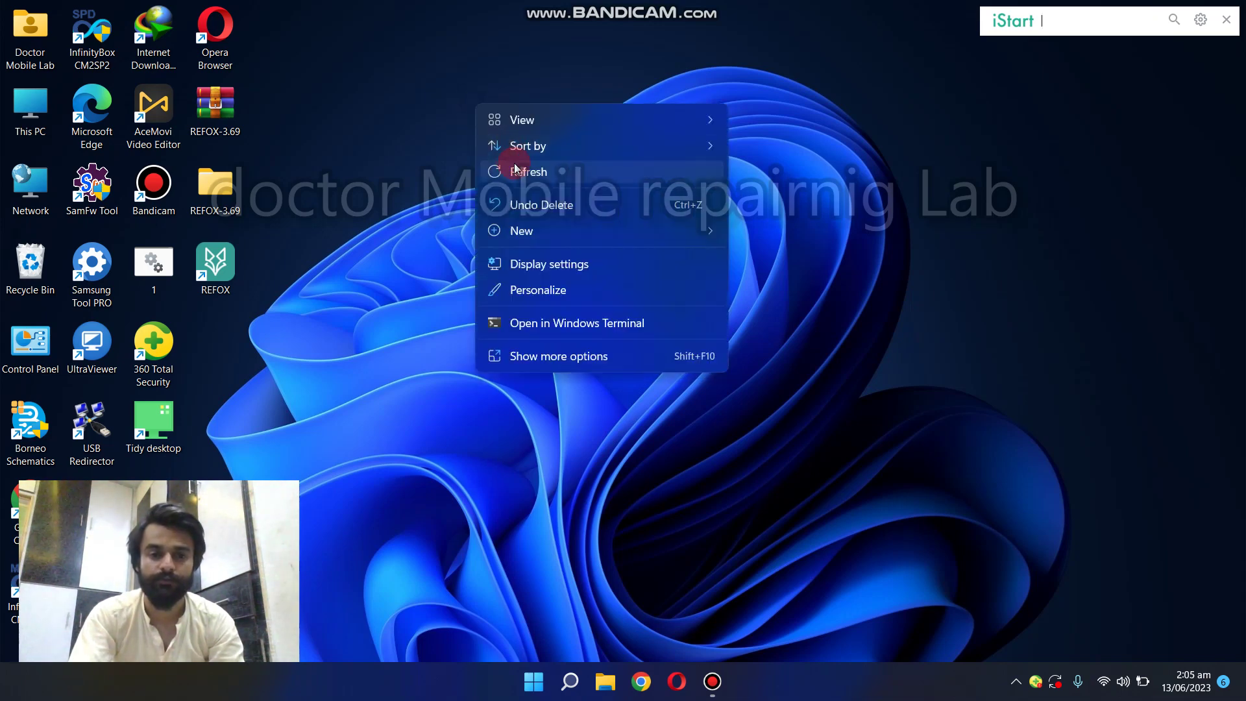
{"action": "left_click", "coordinate": [491, 154]}
{"action": "right_click", "coordinate": [441, 127]}
{"action": "left_click", "coordinate": [515, 193]}
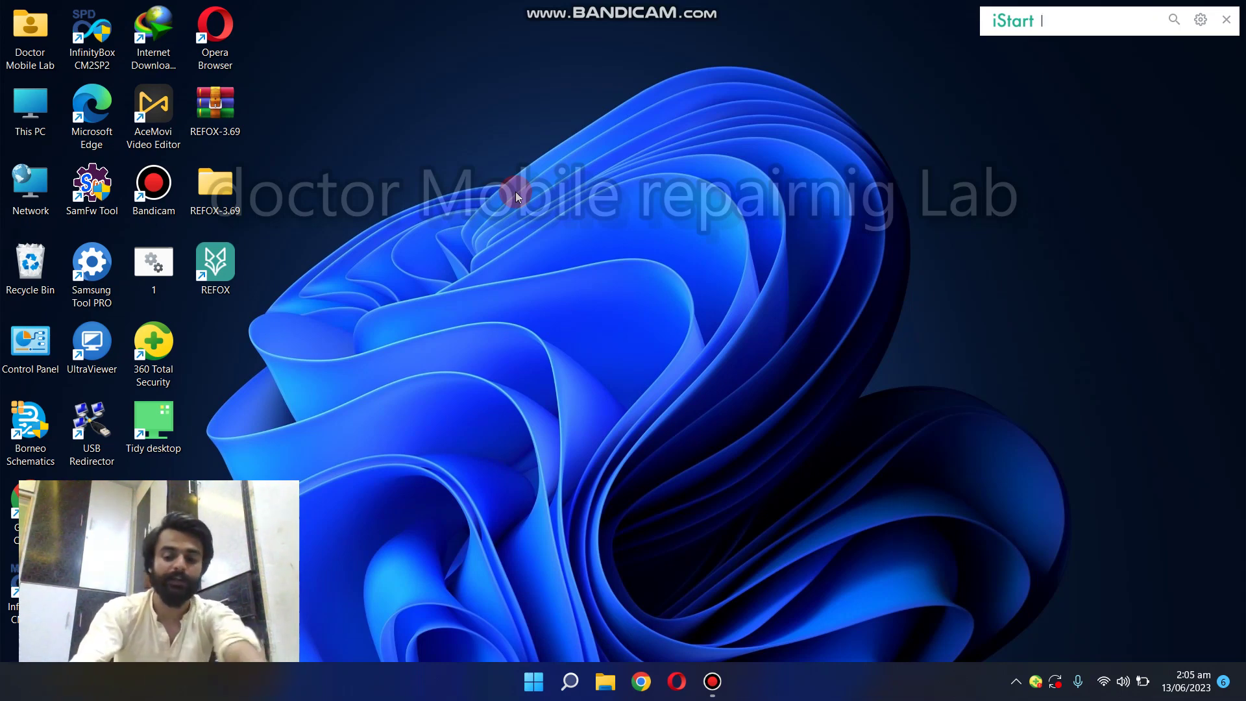
{"action": "right_click", "coordinate": [503, 115]}
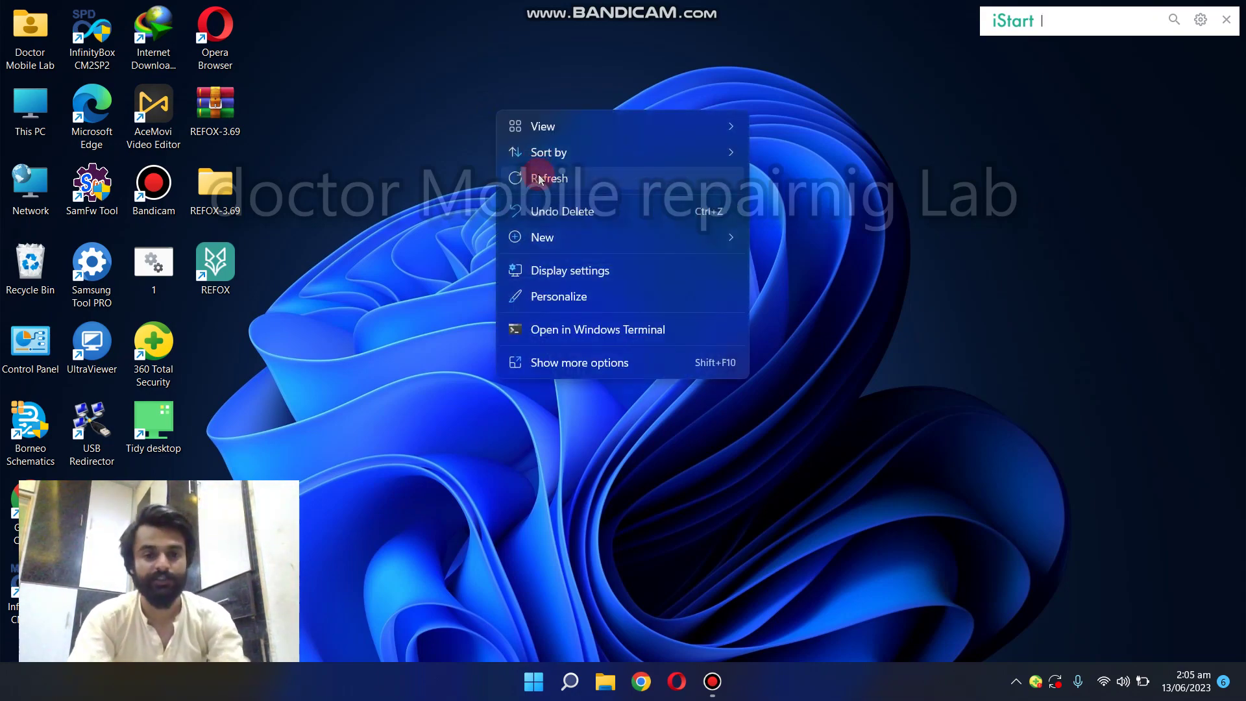
{"action": "left_click", "coordinate": [540, 179]}
{"action": "right_click", "coordinate": [506, 130]}
{"action": "left_click", "coordinate": [558, 188]}
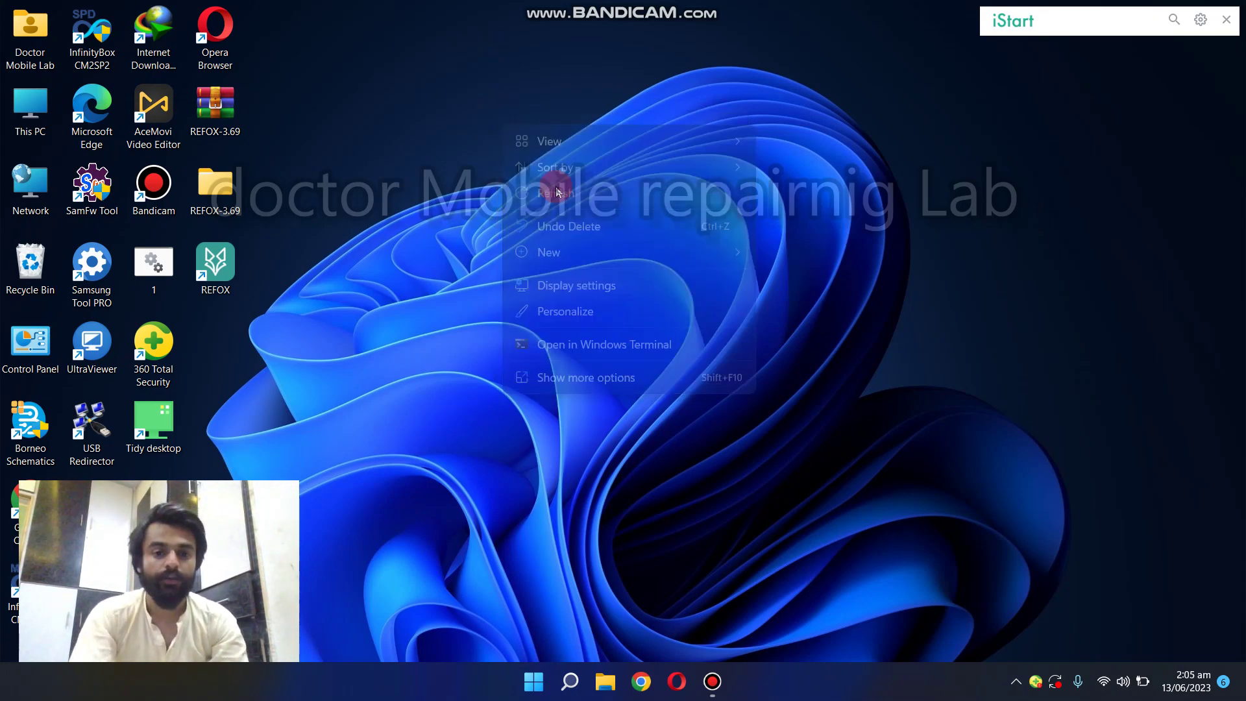
{"action": "right_click", "coordinate": [433, 96]}
{"action": "left_click", "coordinate": [492, 164]}
{"action": "right_click", "coordinate": [458, 121]}
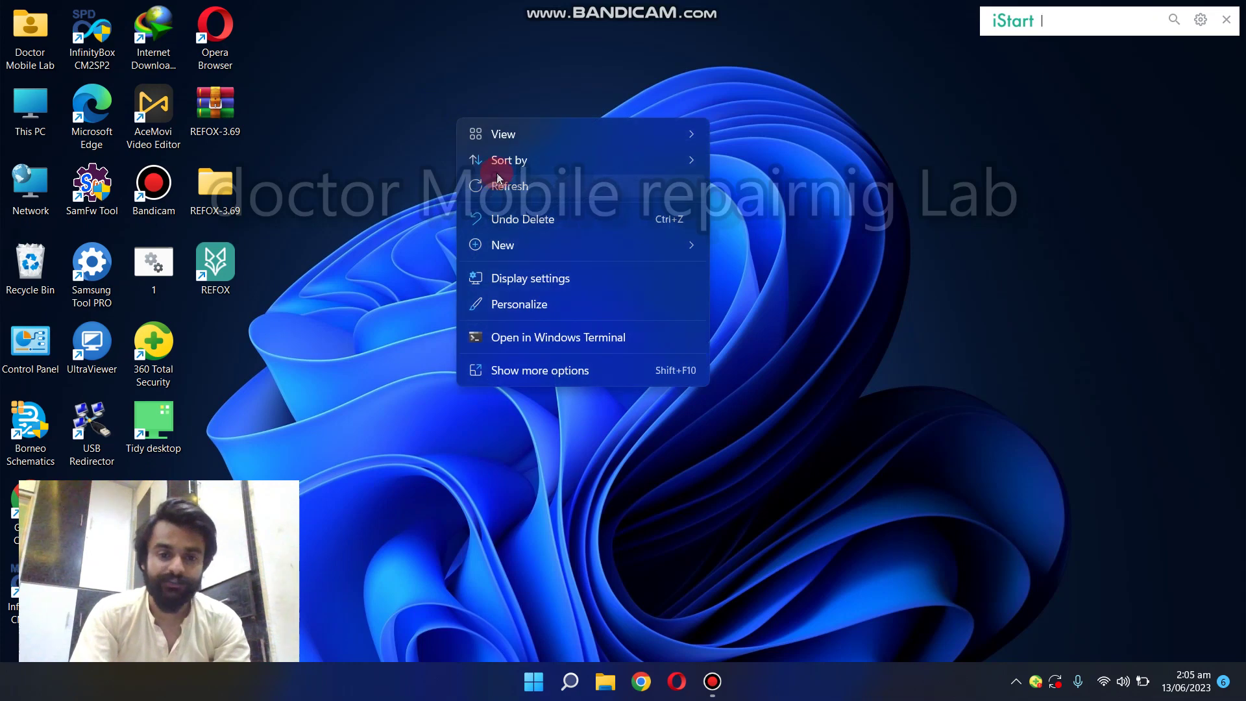
{"action": "left_click", "coordinate": [497, 178]}
{"action": "right_click", "coordinate": [433, 120]}
{"action": "left_click", "coordinate": [502, 188]}
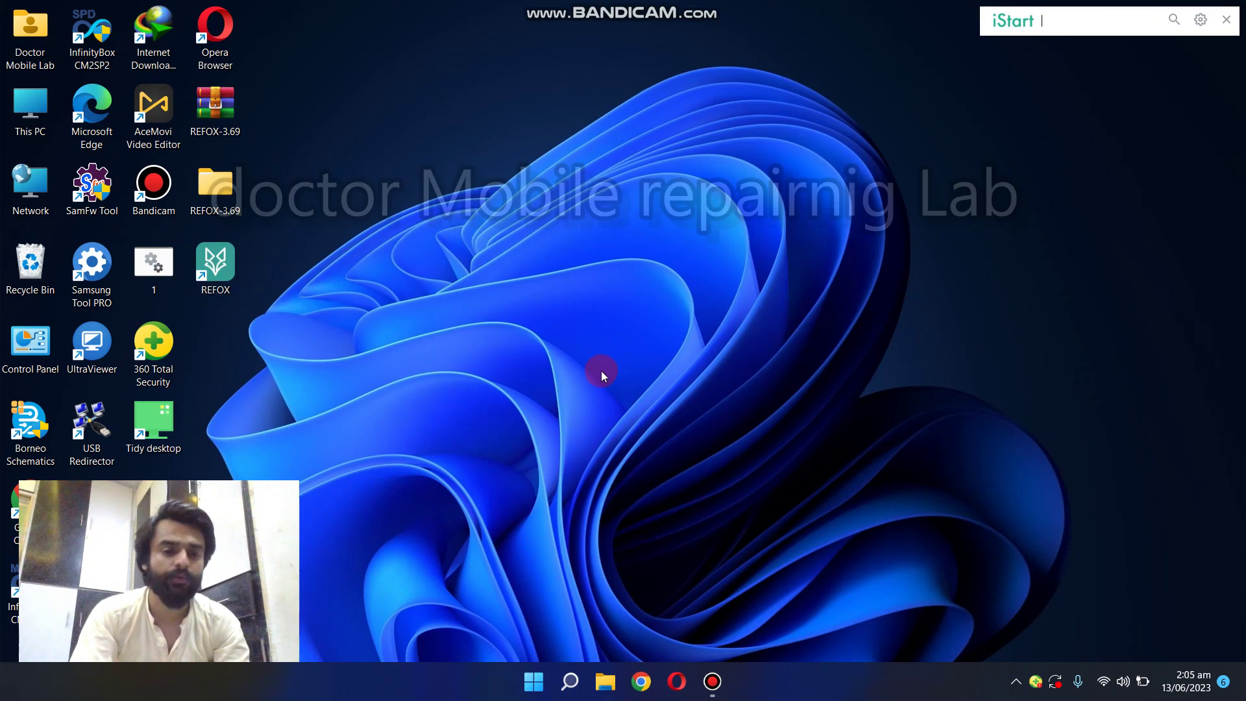
Step: In Chrome, search for 'refox bitmap' and open the Refox Bitmap Software Download result
{"action": "left_click", "coordinate": [640, 680]}
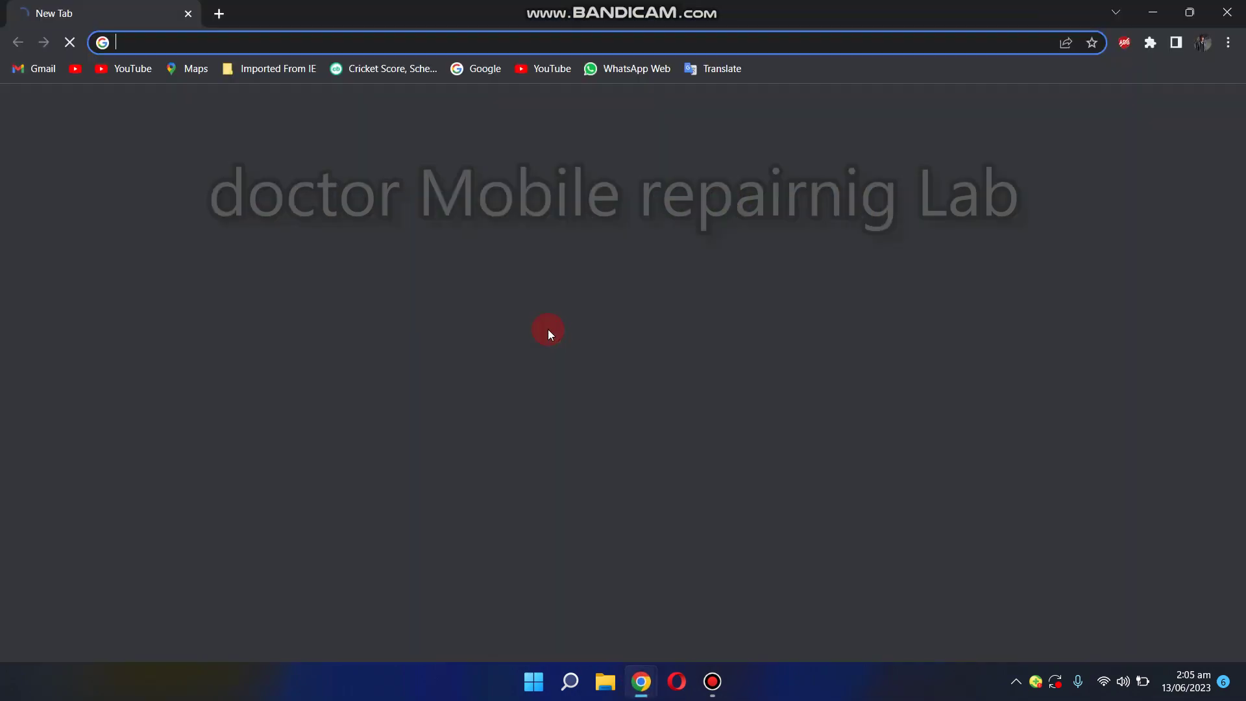
{"action": "type", "text": "re"}
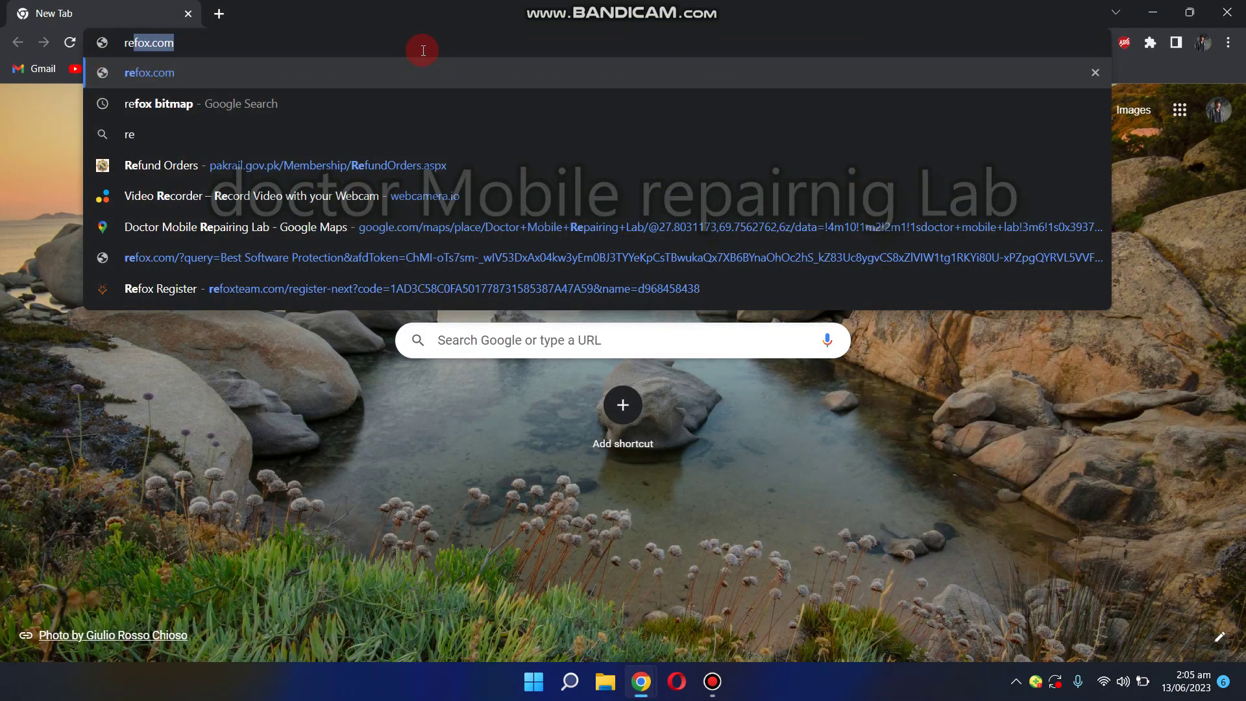
{"action": "type", "text": "fox"}
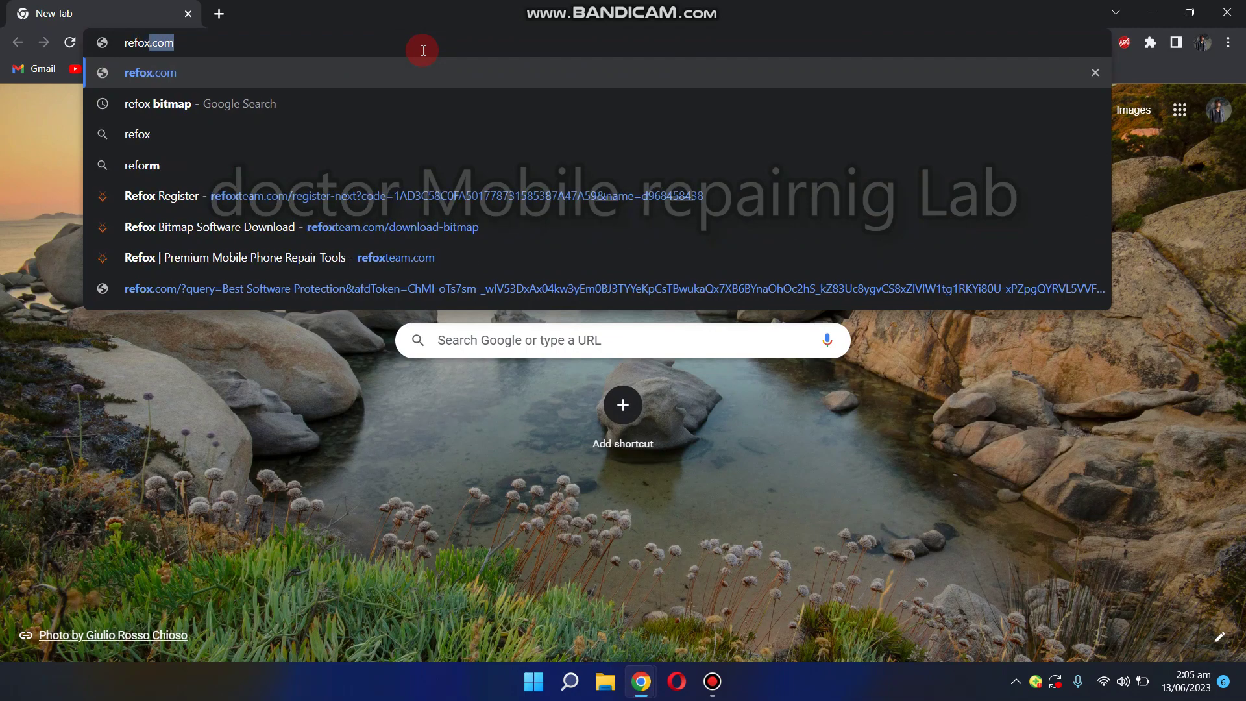
{"action": "key", "text": "Return"}
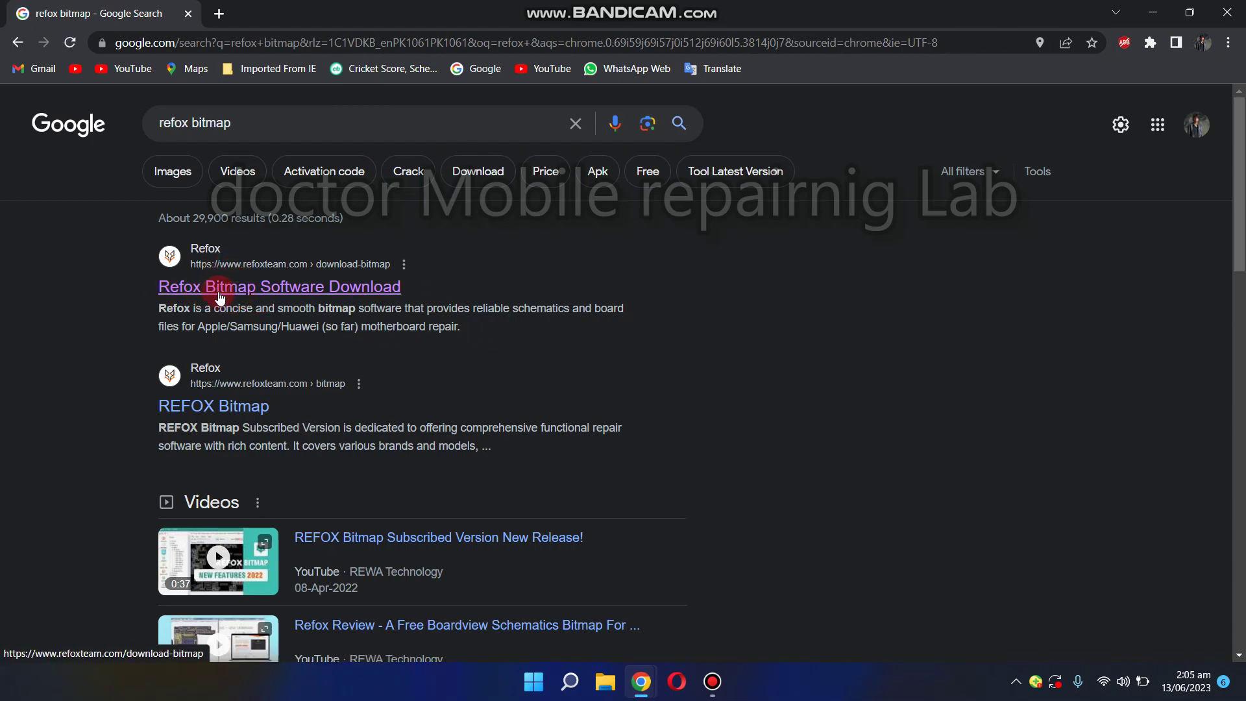
{"action": "left_click", "coordinate": [371, 300]}
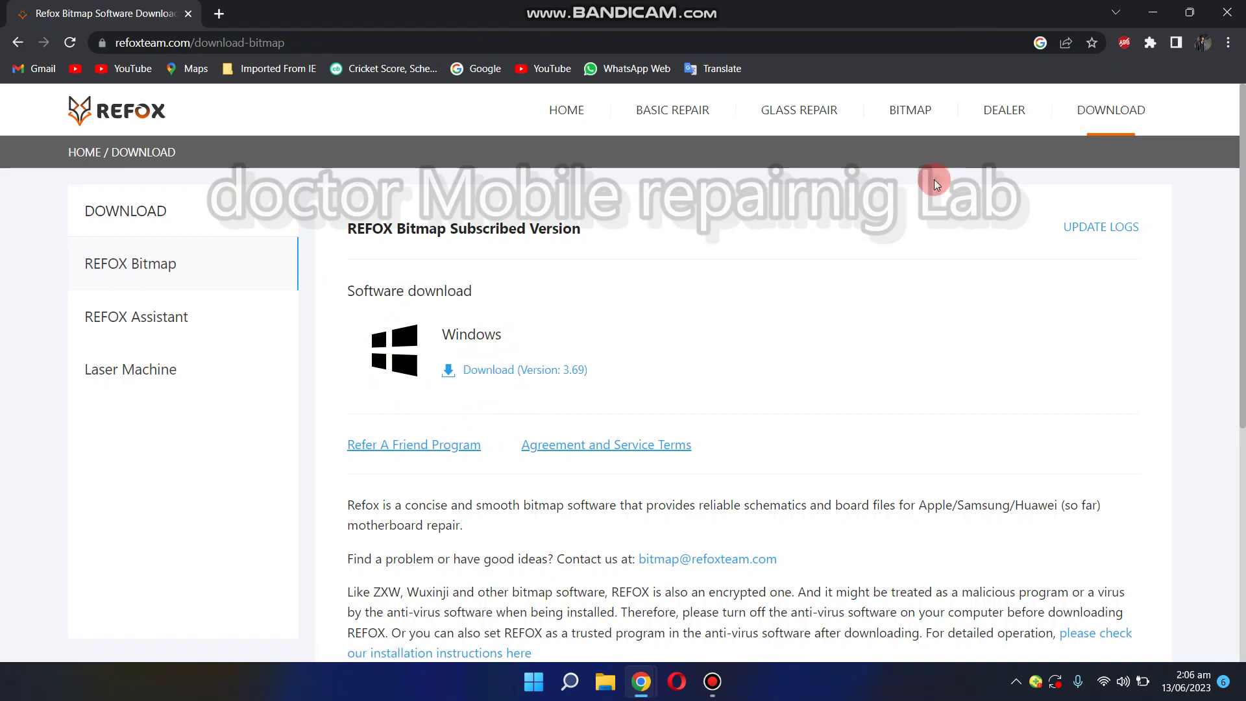
Step: Download REFOX Bitmap version 3.69, confirm the duplicate-download prompt, and show REFOX-3.69.zip in its folder
{"action": "left_click", "coordinate": [531, 369]}
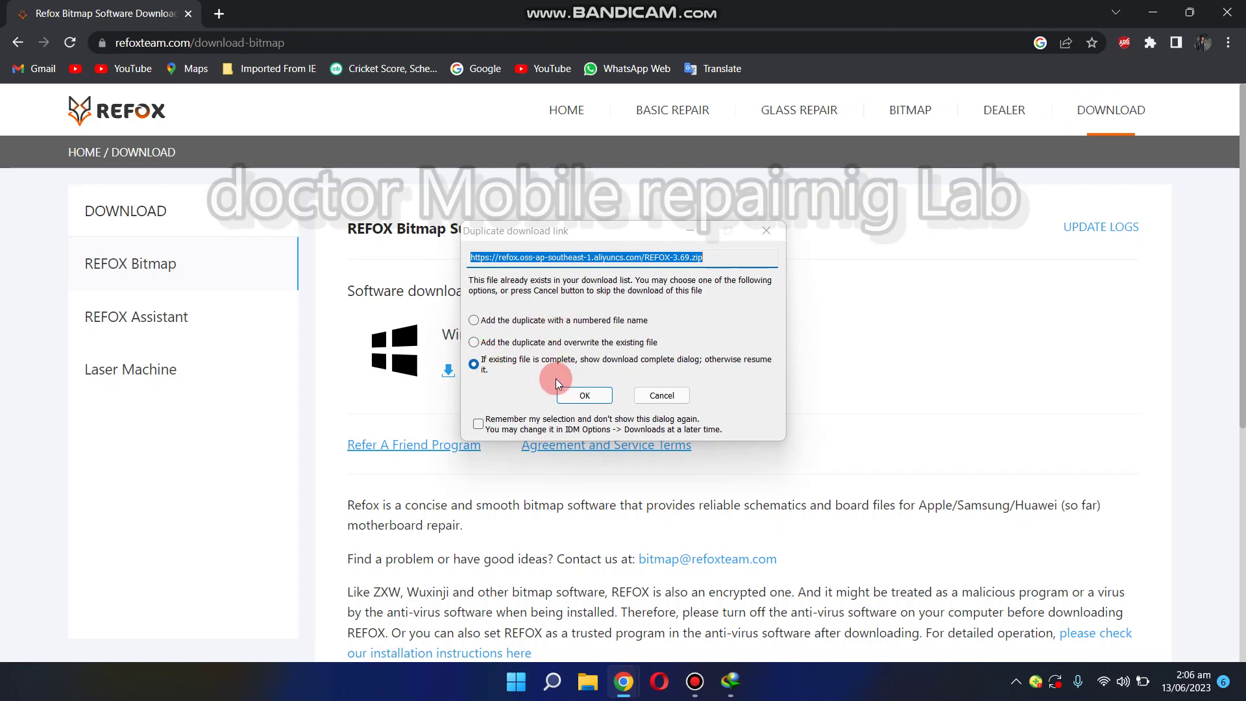
{"action": "left_click", "coordinate": [585, 395]}
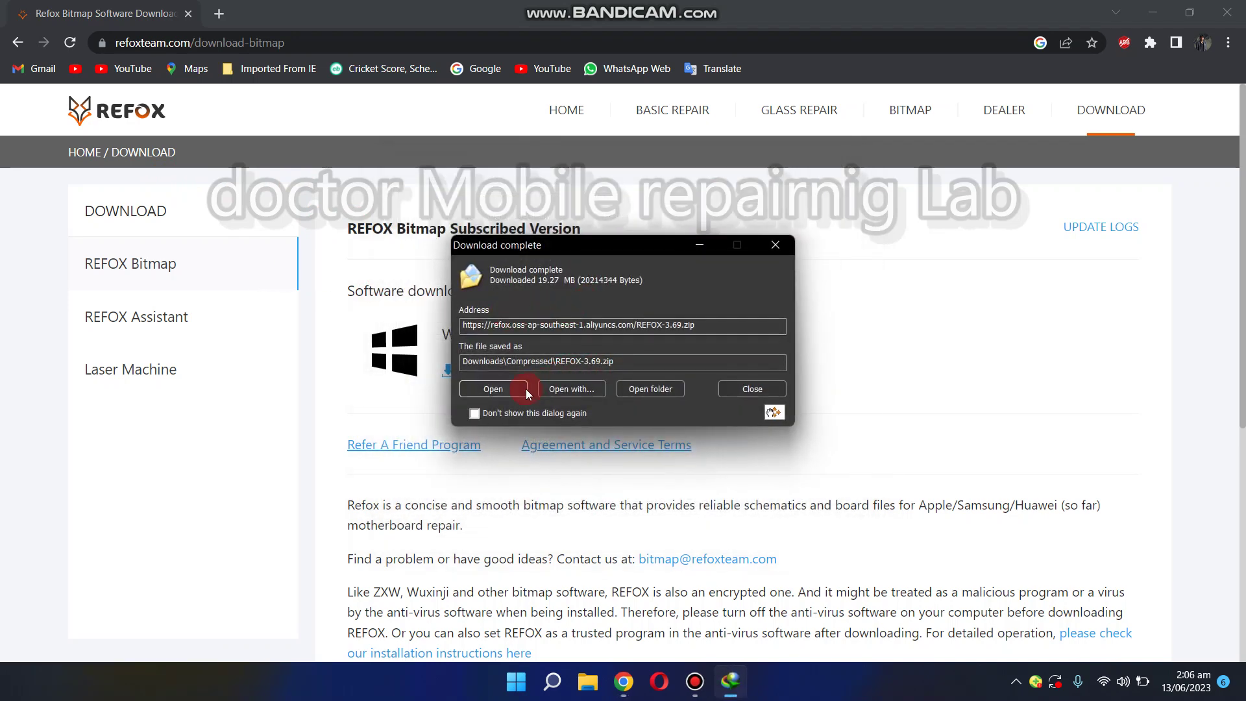
{"action": "left_click", "coordinate": [668, 389]}
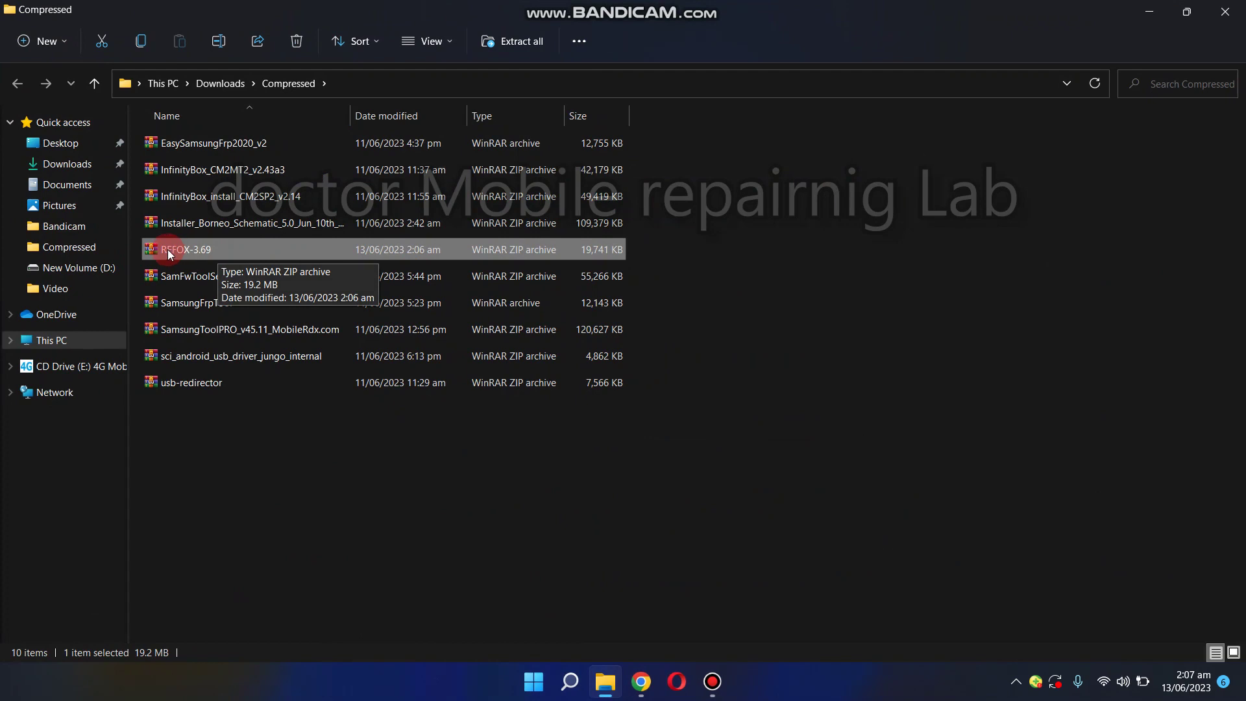
Step: Extract all contents of the REFOX-3.69 archive into a REFOX-3.69 folder
{"action": "right_click", "coordinate": [173, 249]}
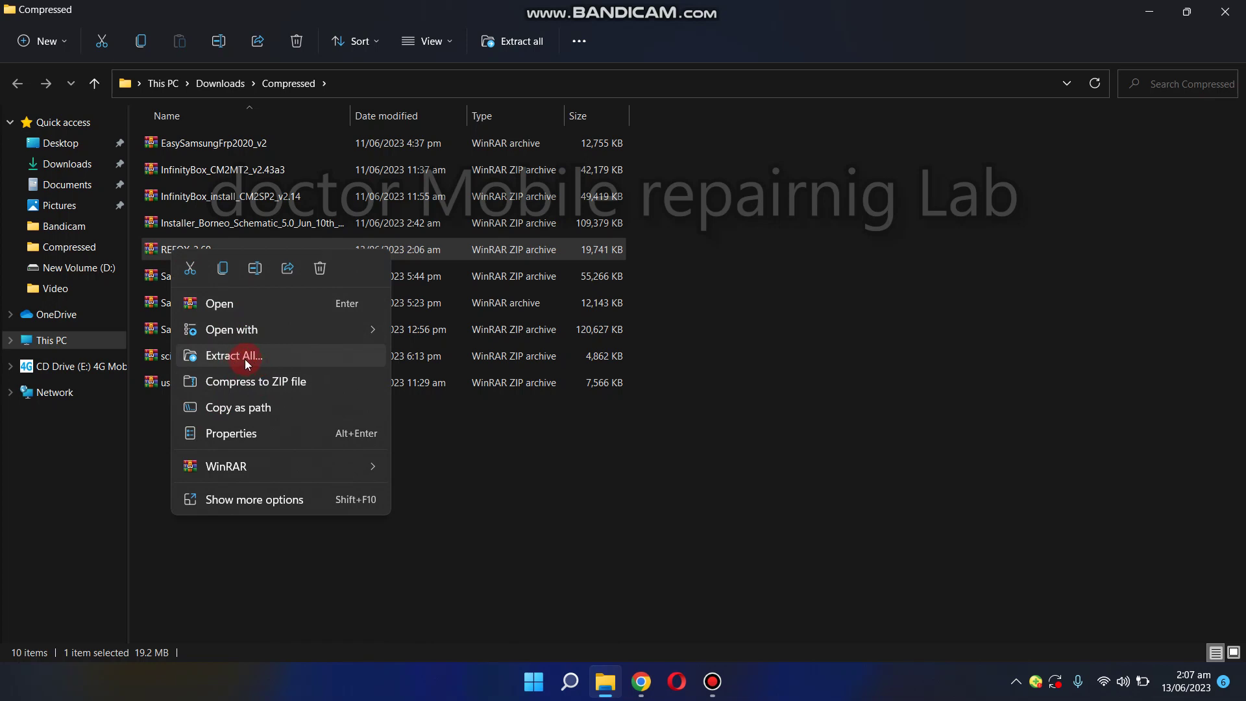
{"action": "left_click", "coordinate": [243, 358]}
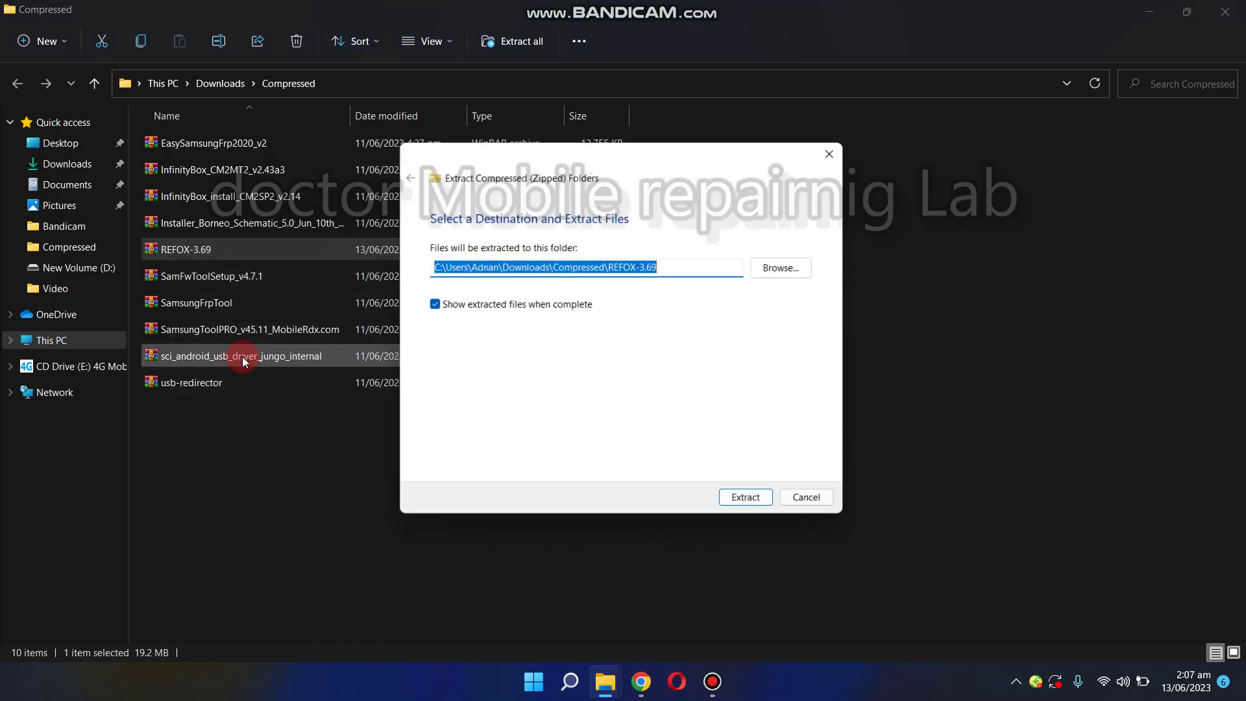
{"action": "left_click", "coordinate": [769, 504]}
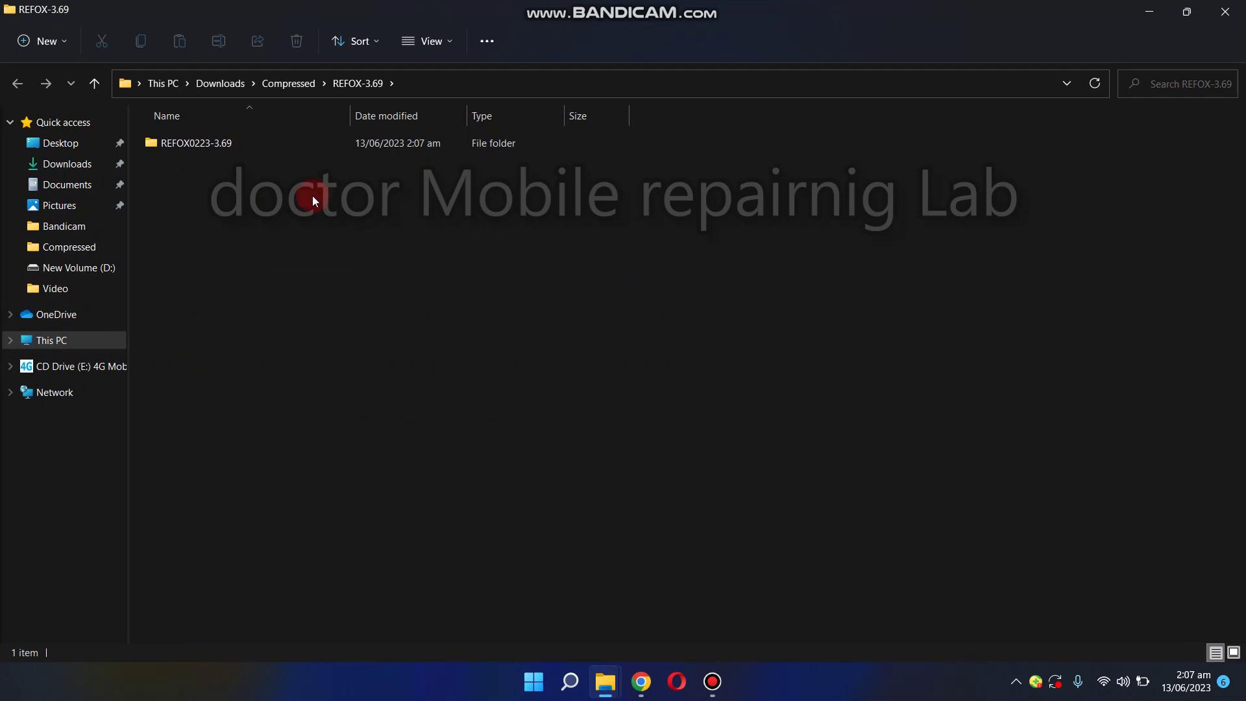
Step: Open the extracted REFOX0223-3.69 folder and select the REFOX application
{"action": "left_click", "coordinate": [222, 149]}
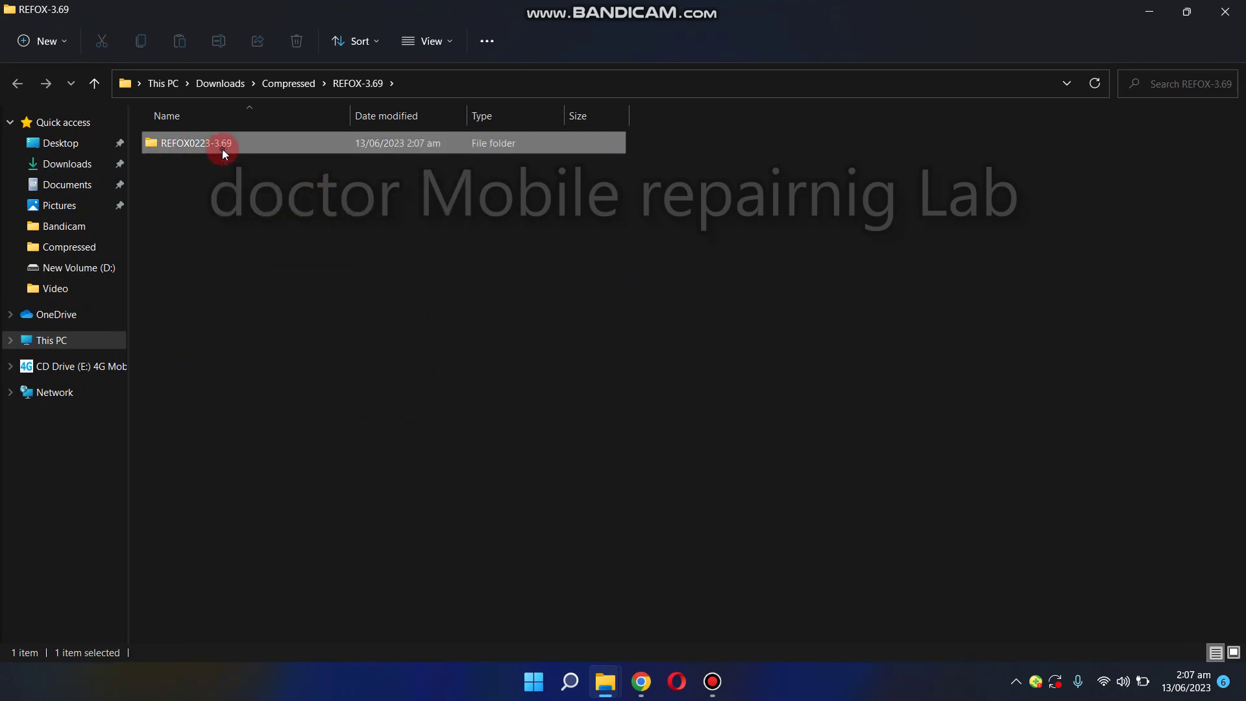
{"action": "double_click", "coordinate": [205, 144]}
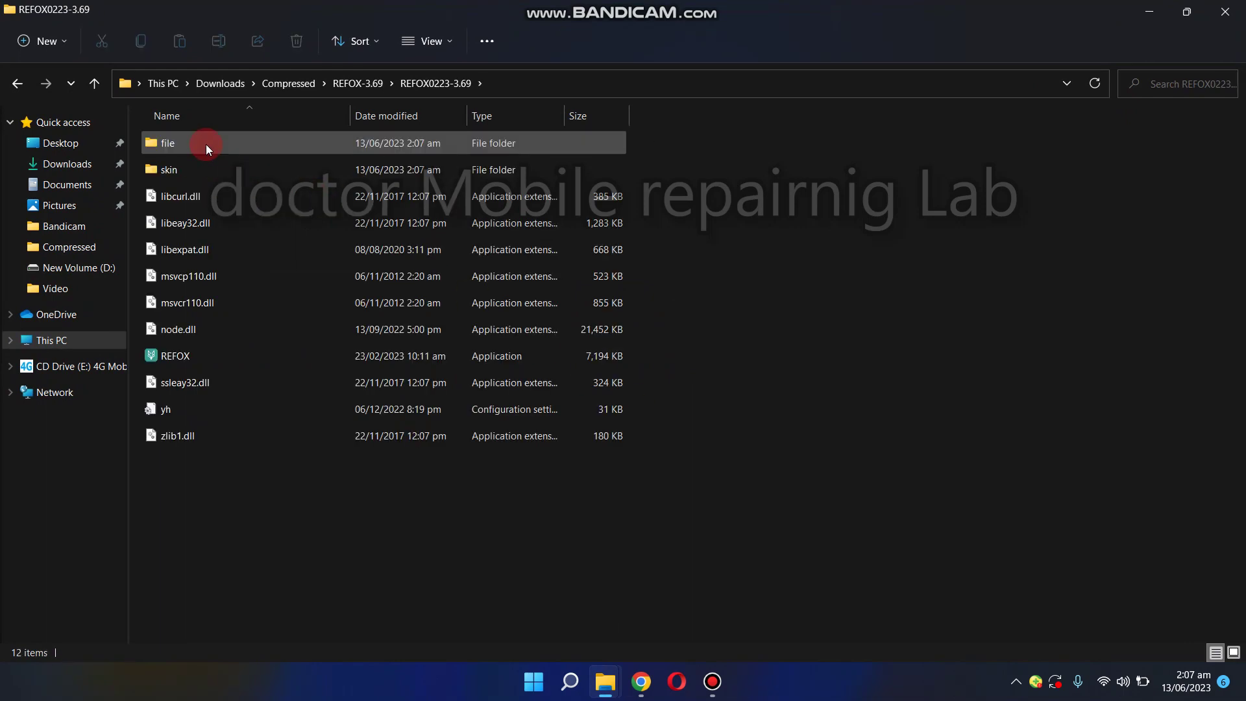
{"action": "left_click", "coordinate": [175, 360]}
Step: Launch REFOX and follow the login window's Sign up link to the Register page
{"action": "double_click", "coordinate": [175, 359]}
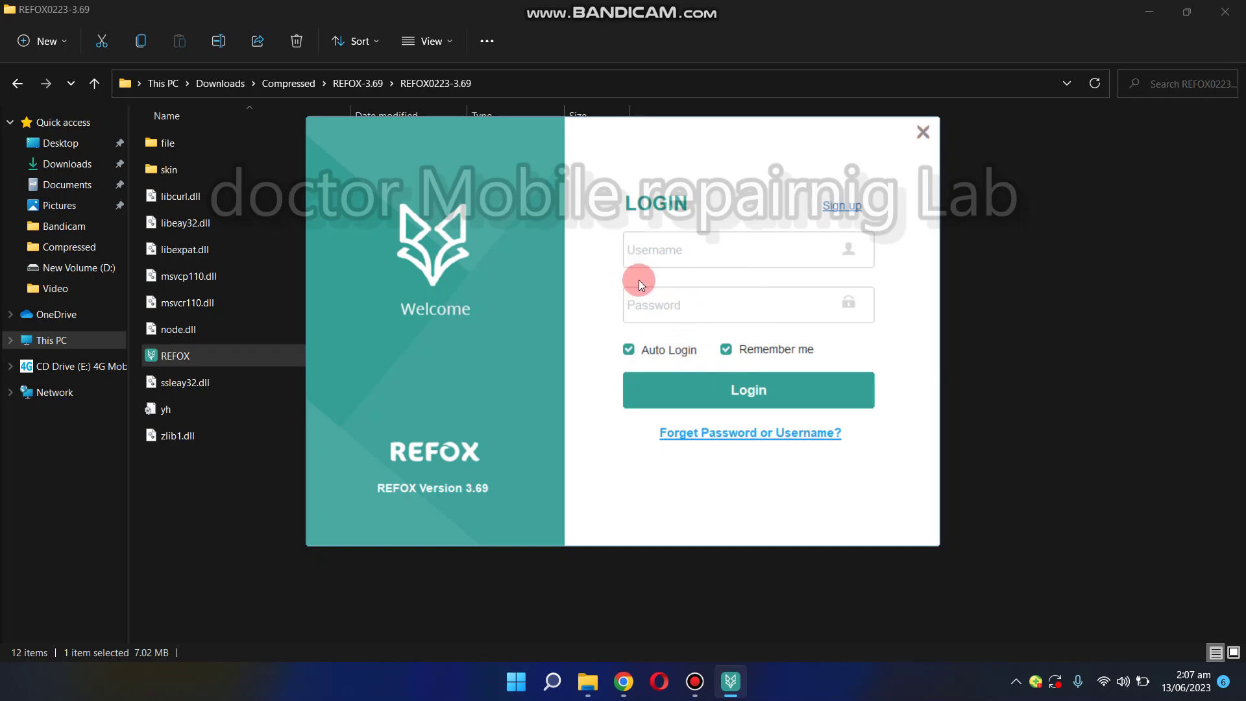
{"action": "left_click", "coordinate": [821, 206]}
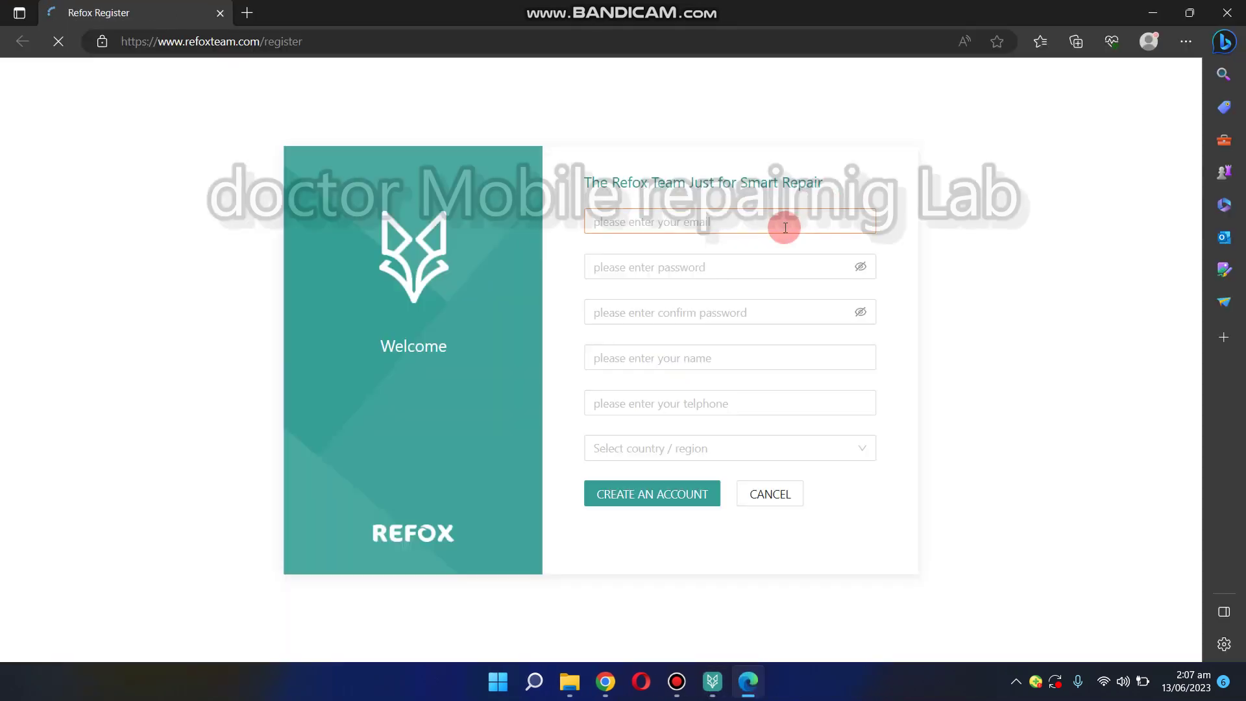
Step: Enter the e-mail and account password, then retype the password in the confirm field
{"action": "left_click", "coordinate": [659, 229]}
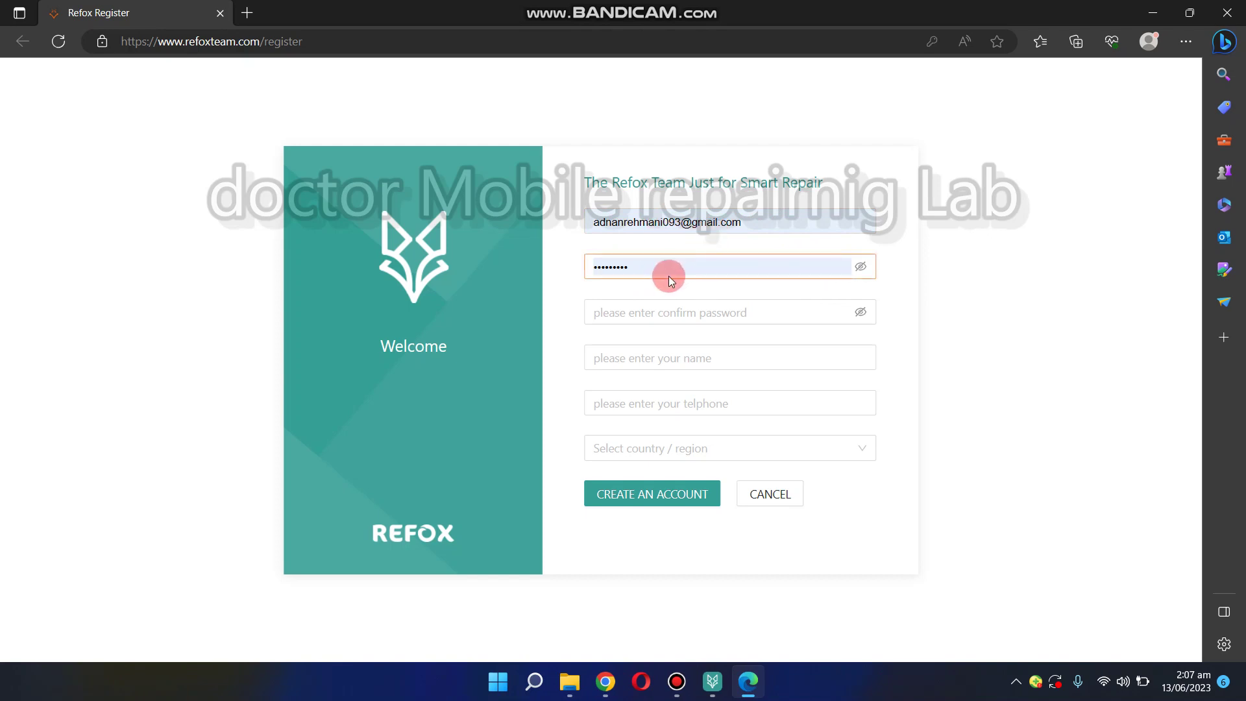
{"action": "left_click", "coordinate": [860, 267]}
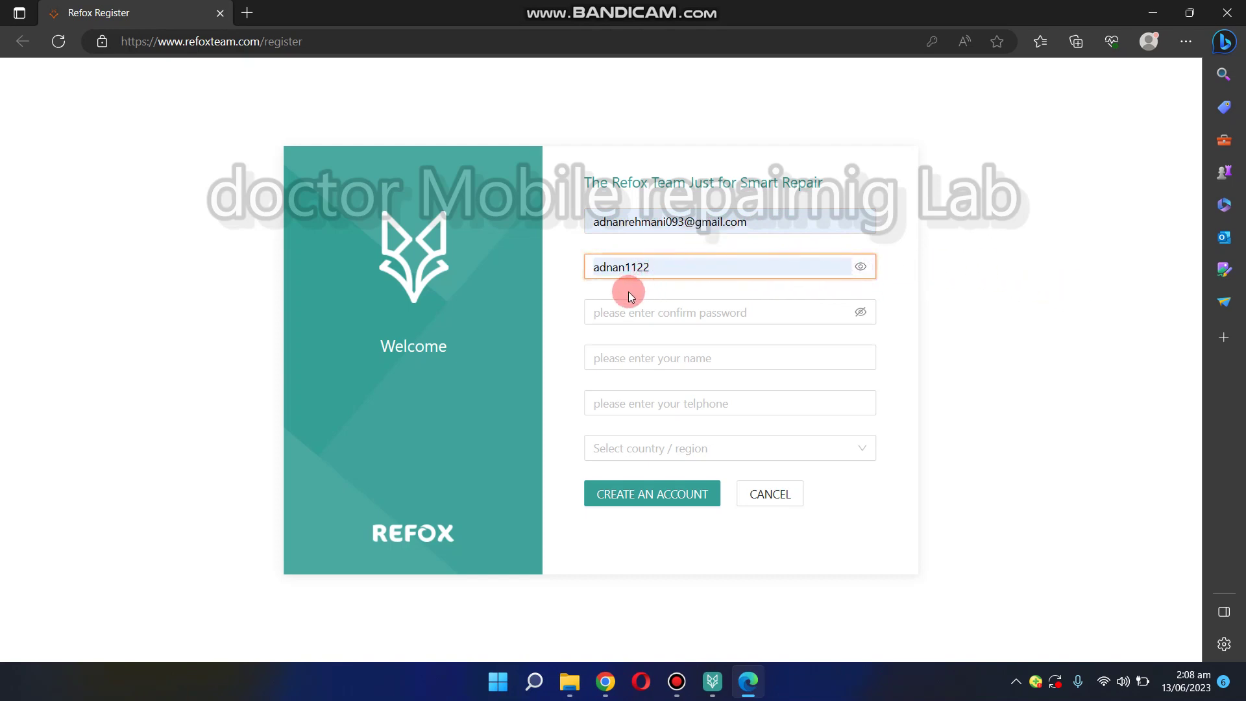
{"action": "left_click", "coordinate": [663, 309]}
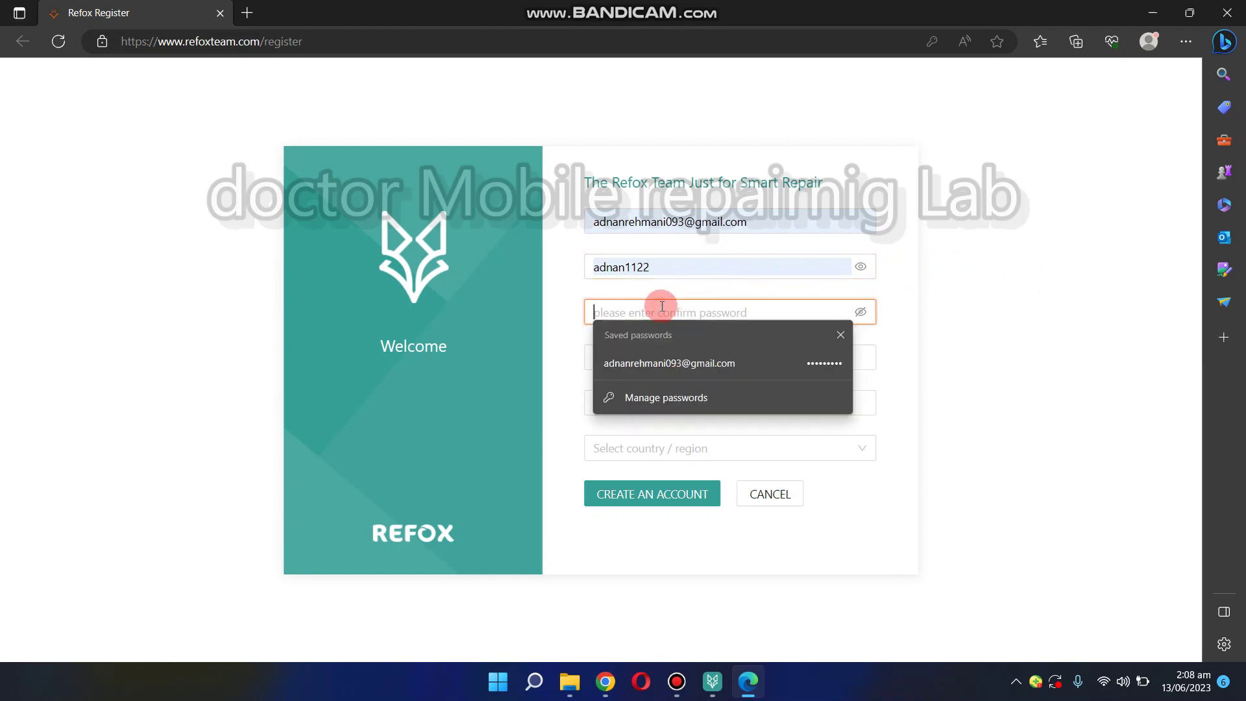
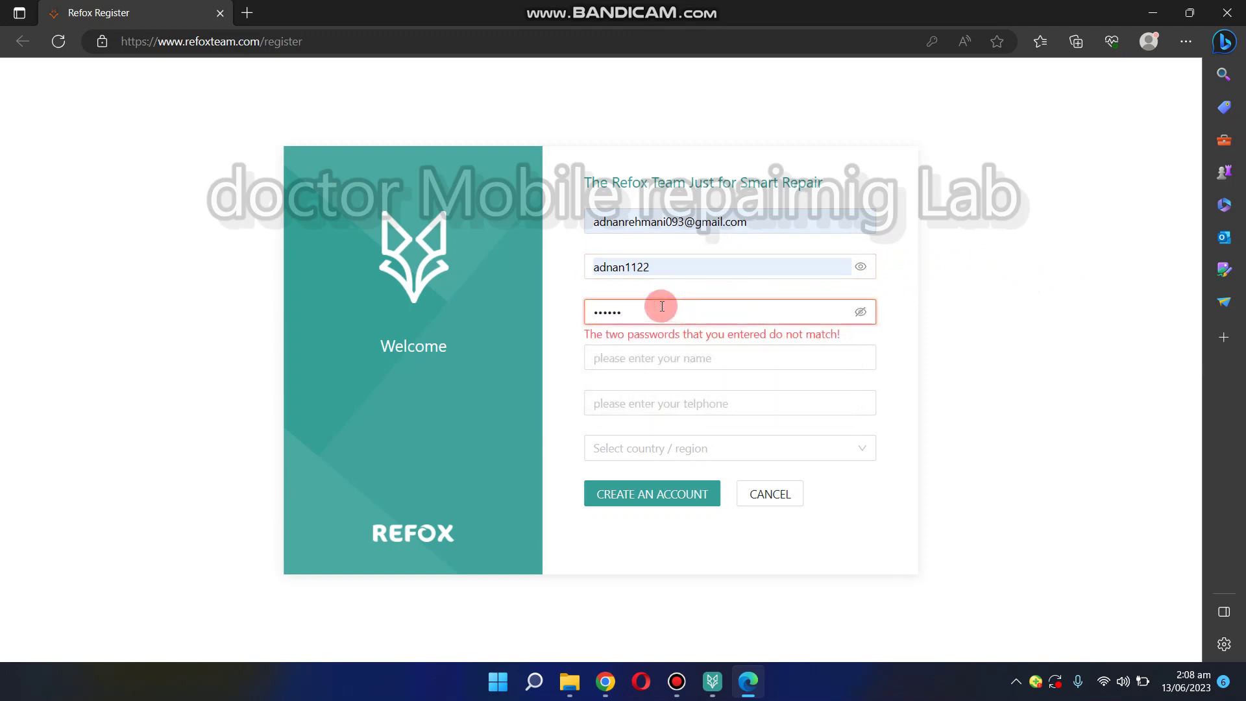
{"action": "key", "text": "BackSpace"}
{"action": "key", "text": "BackSpace"}
{"action": "key", "text": "BackSpace"}
{"action": "key", "text": "BackSpace"}
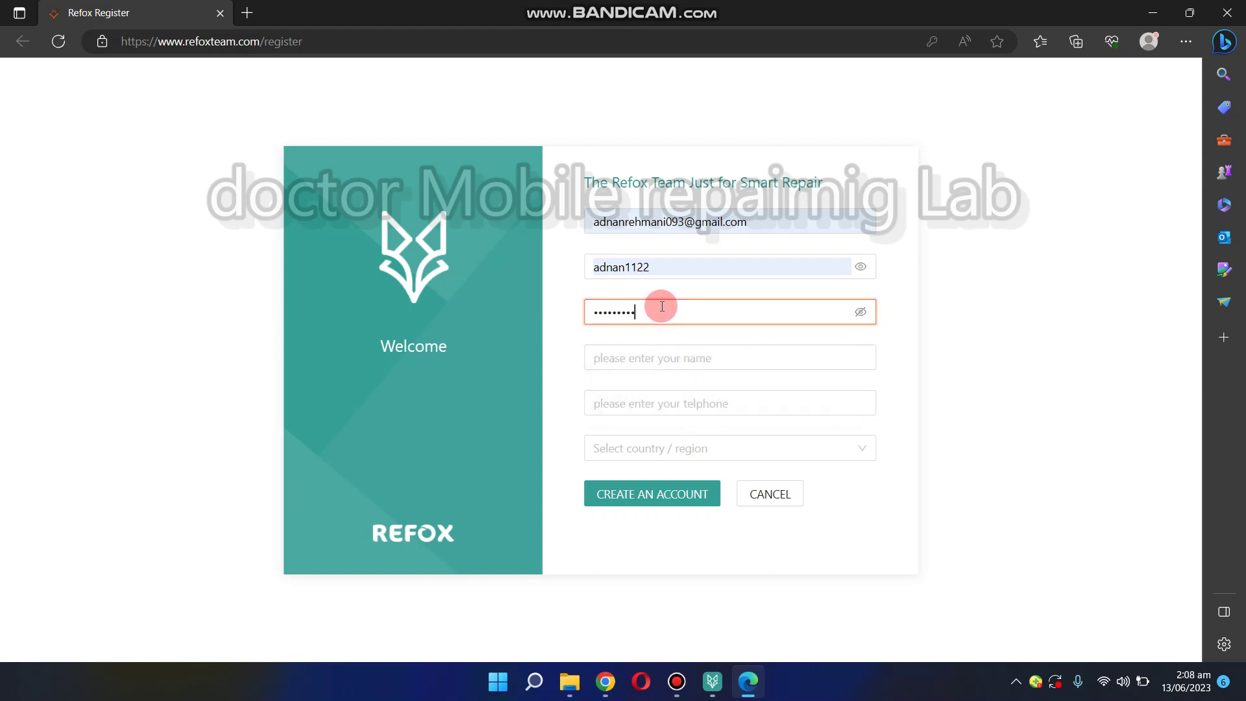
Step: Fill in the name and telephone, choose Pakistan as country, and submit the registration
{"action": "left_click", "coordinate": [672, 358]}
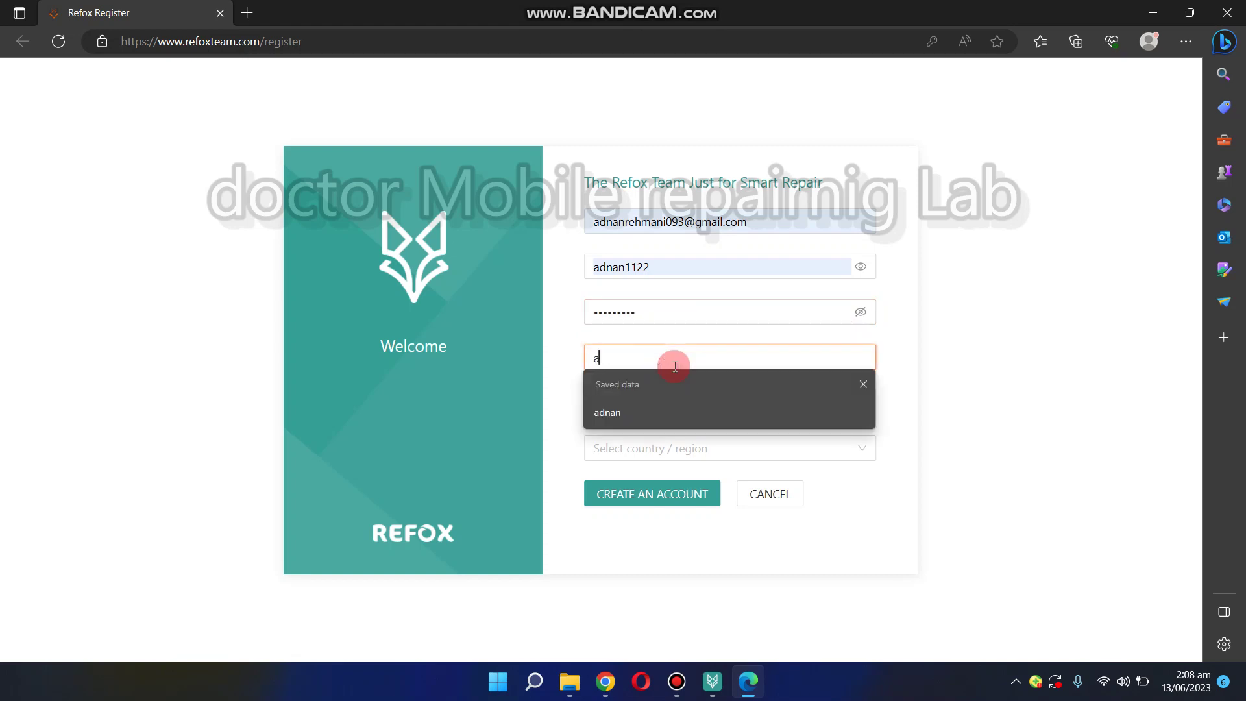
{"action": "type", "text": "adnan"}
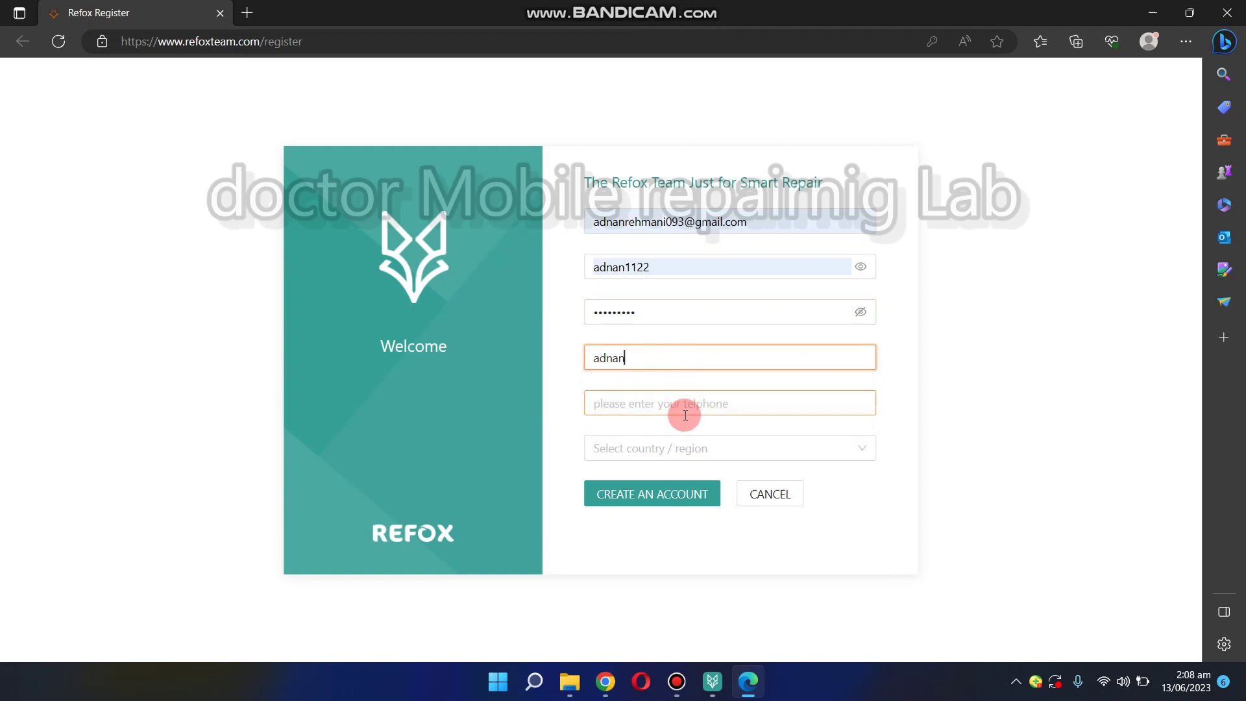
{"action": "left_click", "coordinate": [684, 412]}
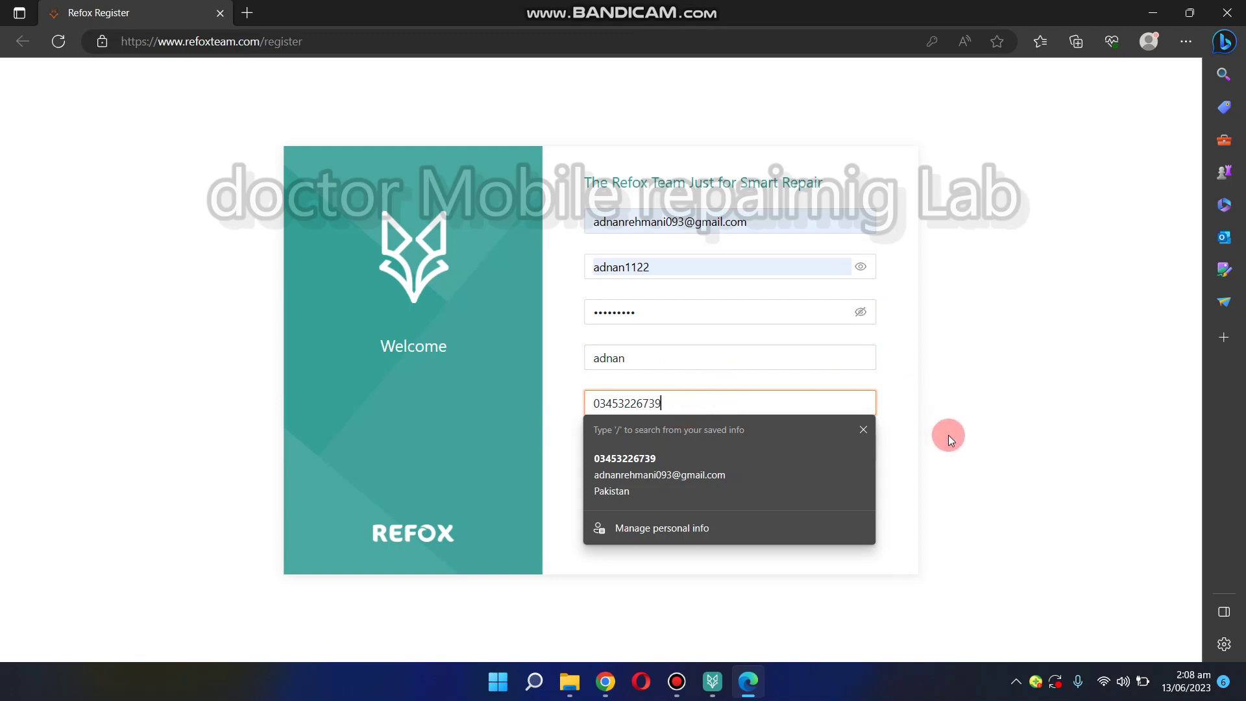
{"action": "left_click", "coordinate": [913, 483]}
{"action": "left_click", "coordinate": [648, 450]}
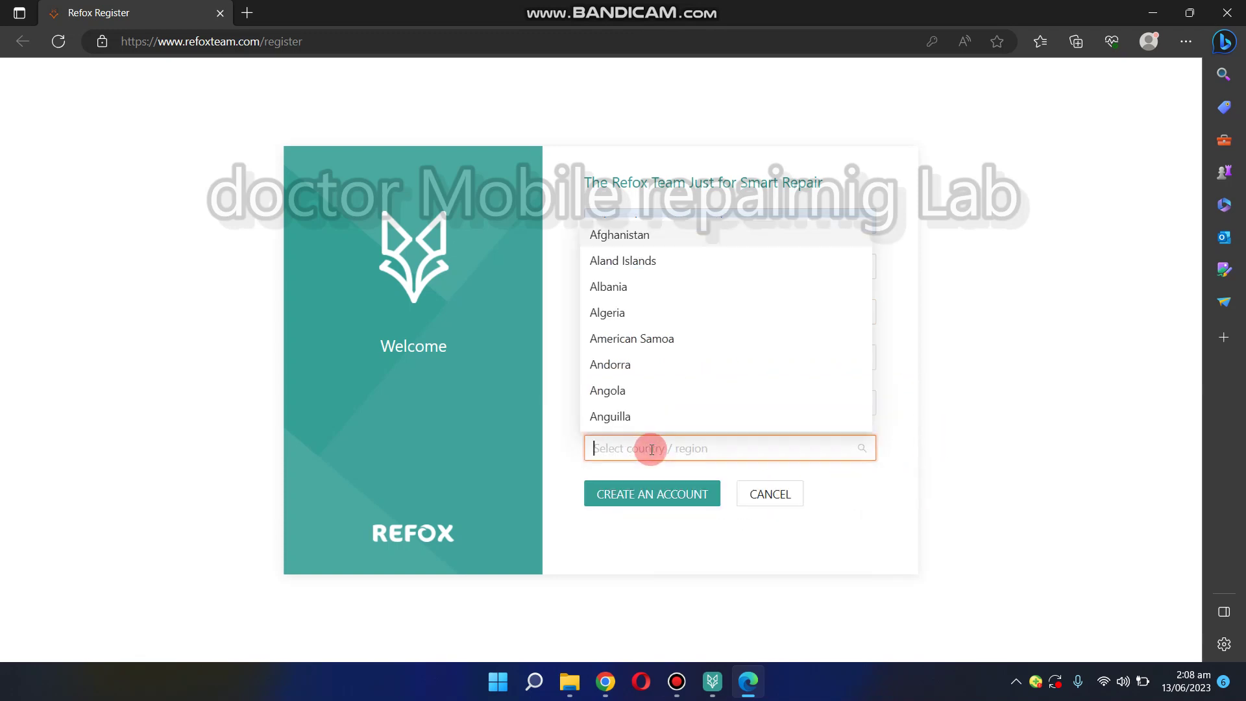
{"action": "type", "text": "paki"}
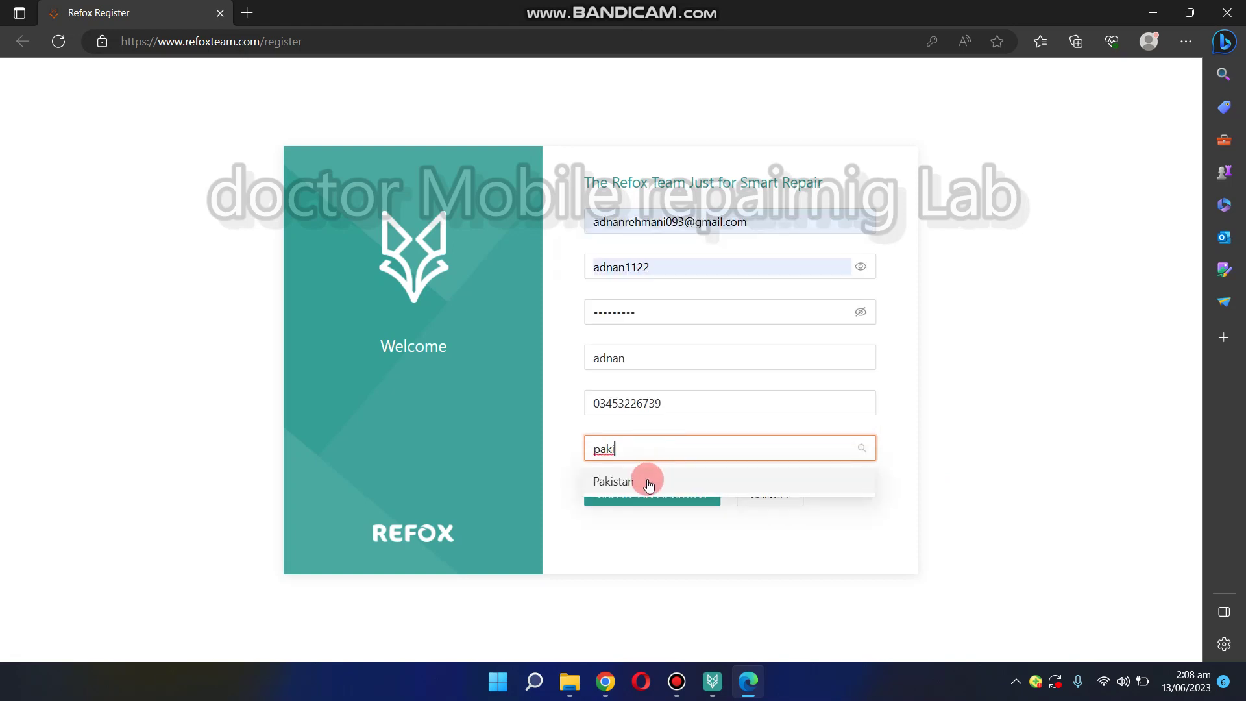
{"action": "left_click", "coordinate": [646, 480]}
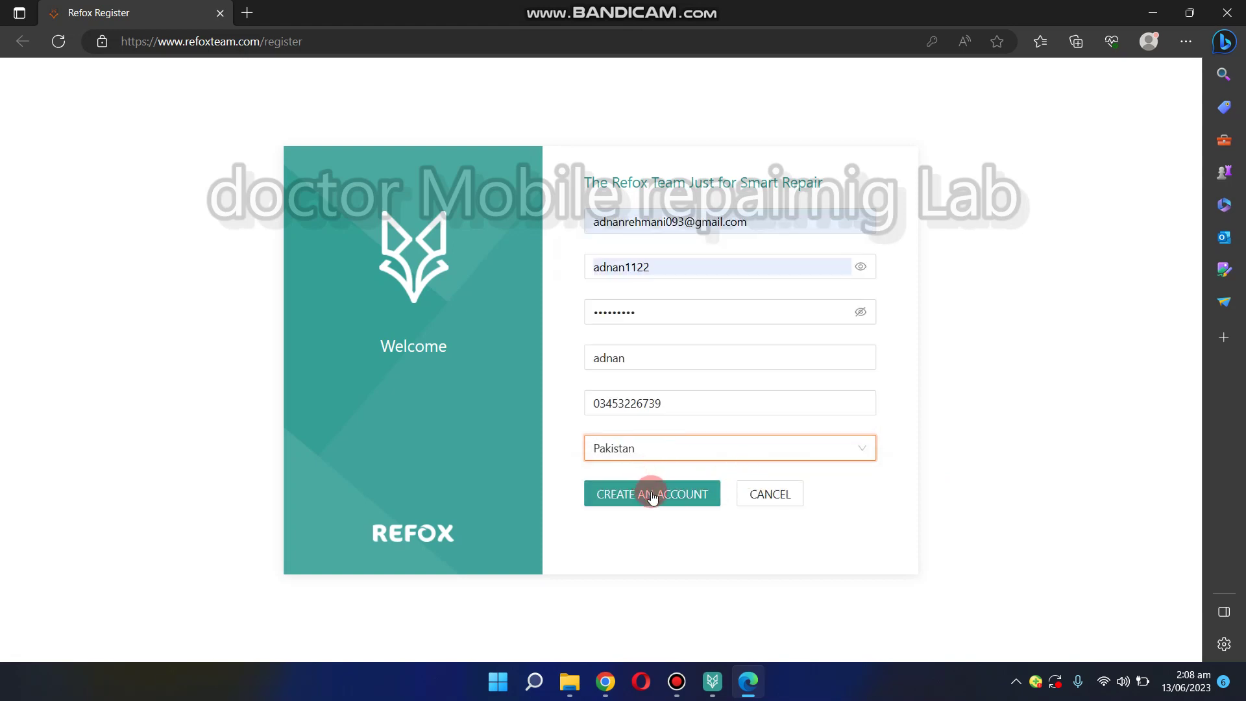
{"action": "left_click", "coordinate": [689, 498]}
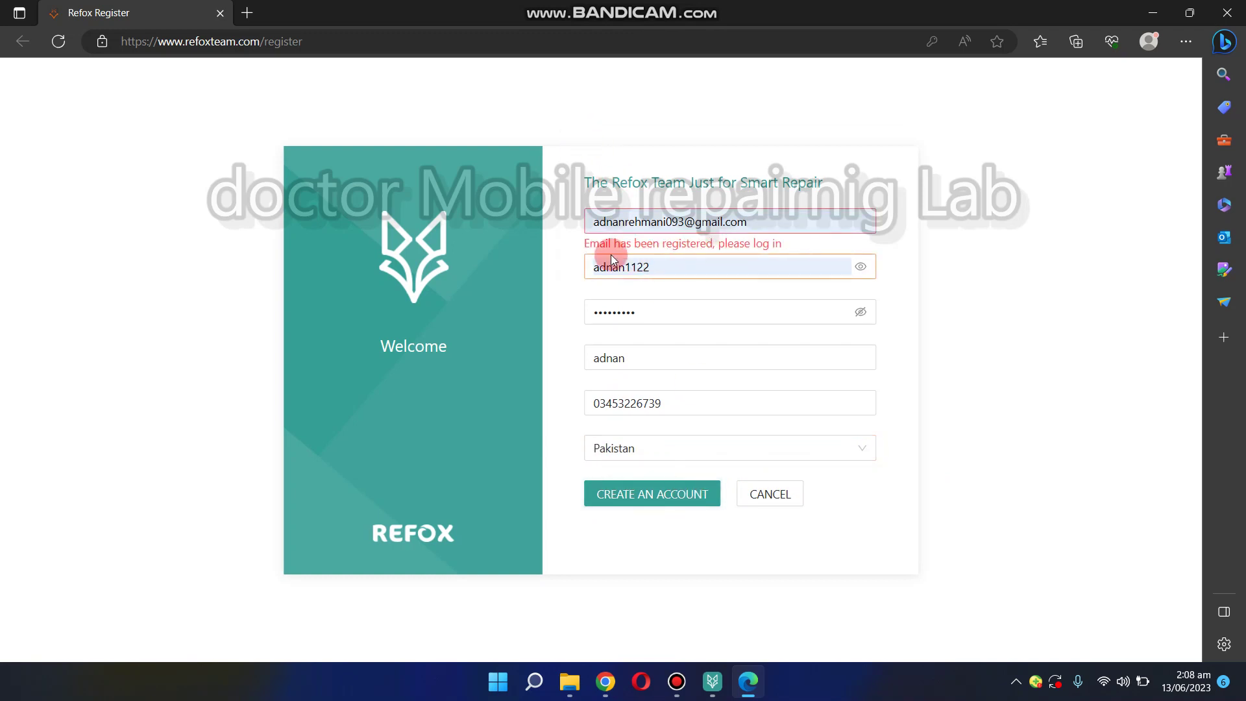
{"action": "left_click", "coordinate": [736, 262]}
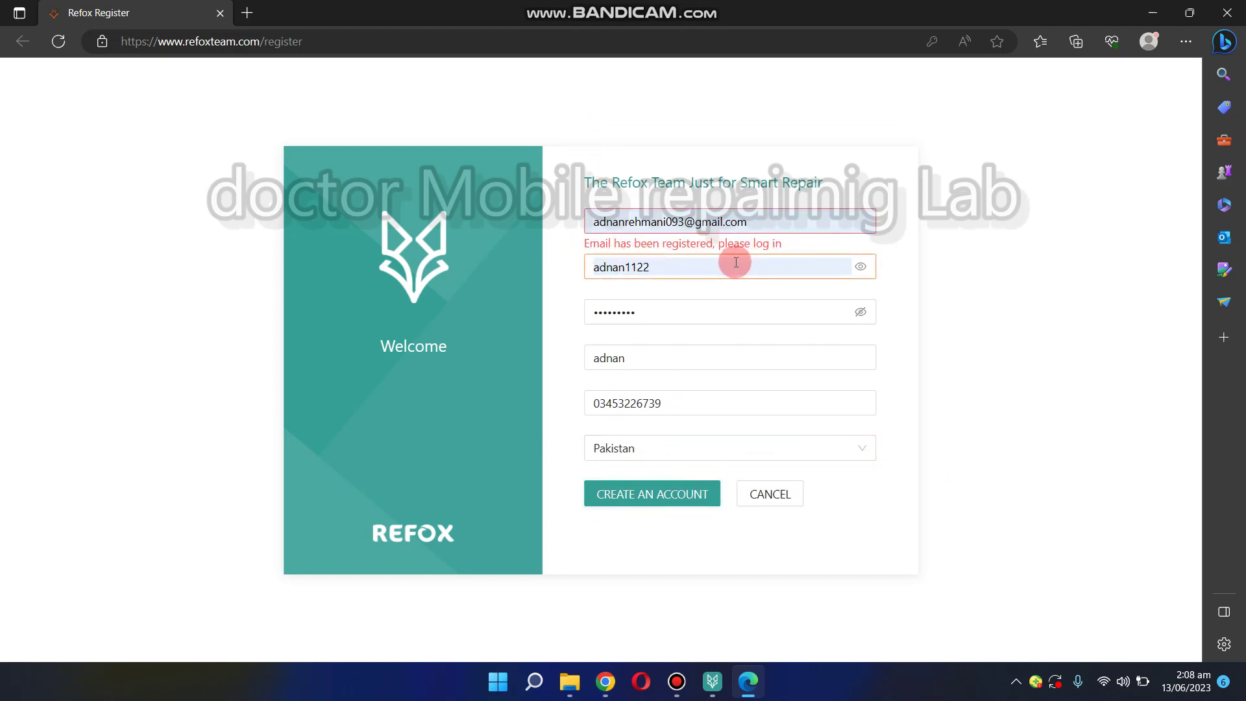
{"action": "left_click", "coordinate": [667, 333]}
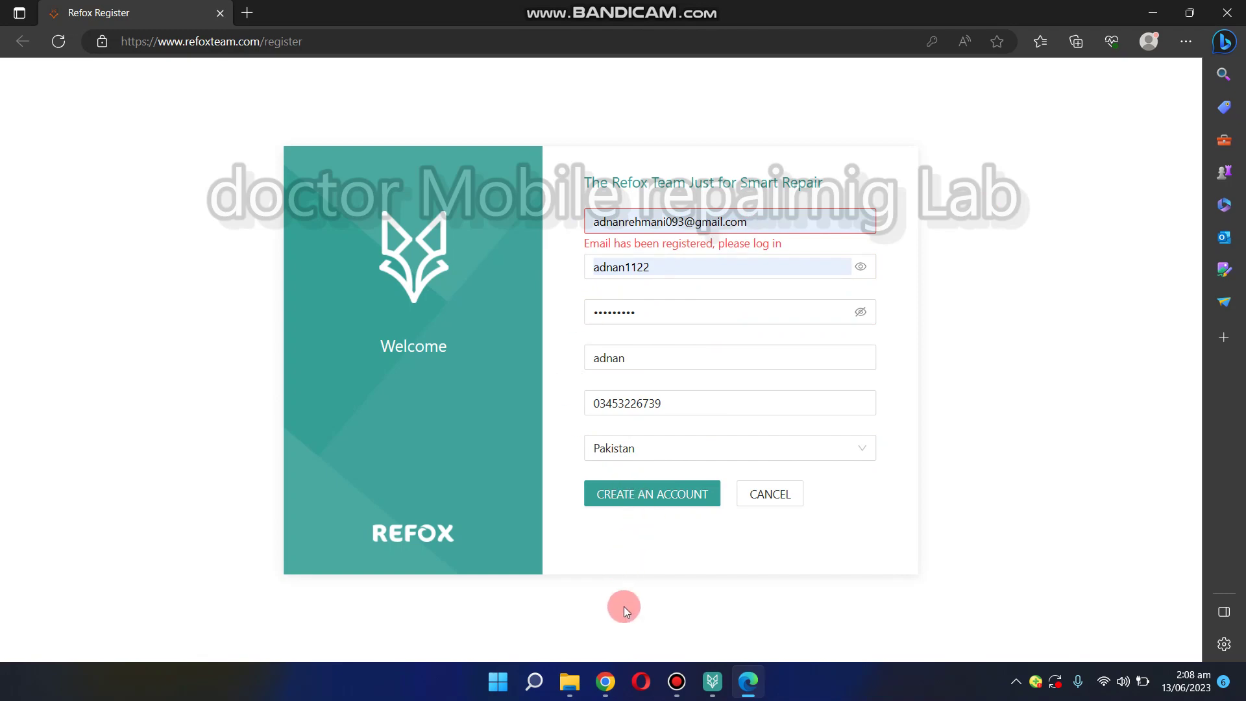
Step: Bring Chrome forward and replace the REFOX page with Gmail by entering 'gmail'
{"action": "mouse_move", "coordinate": [613, 683]}
{"action": "left_click", "coordinate": [625, 652]}
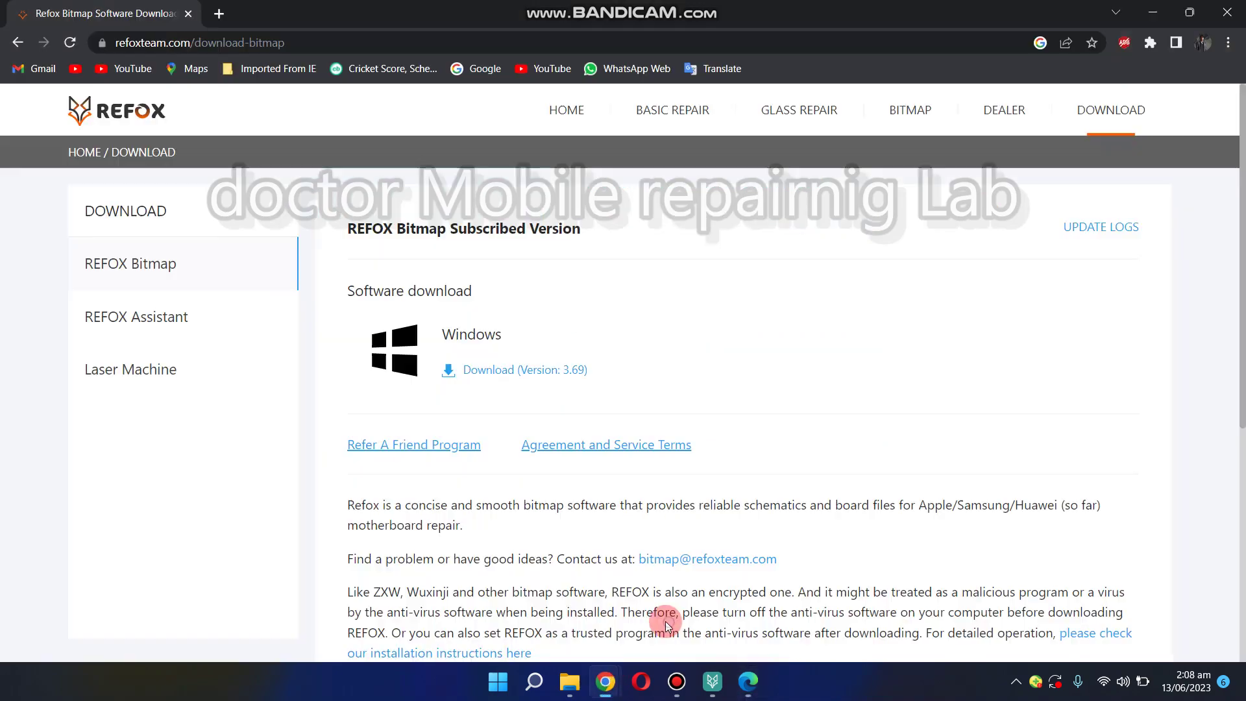
{"action": "left_click", "coordinate": [314, 43]}
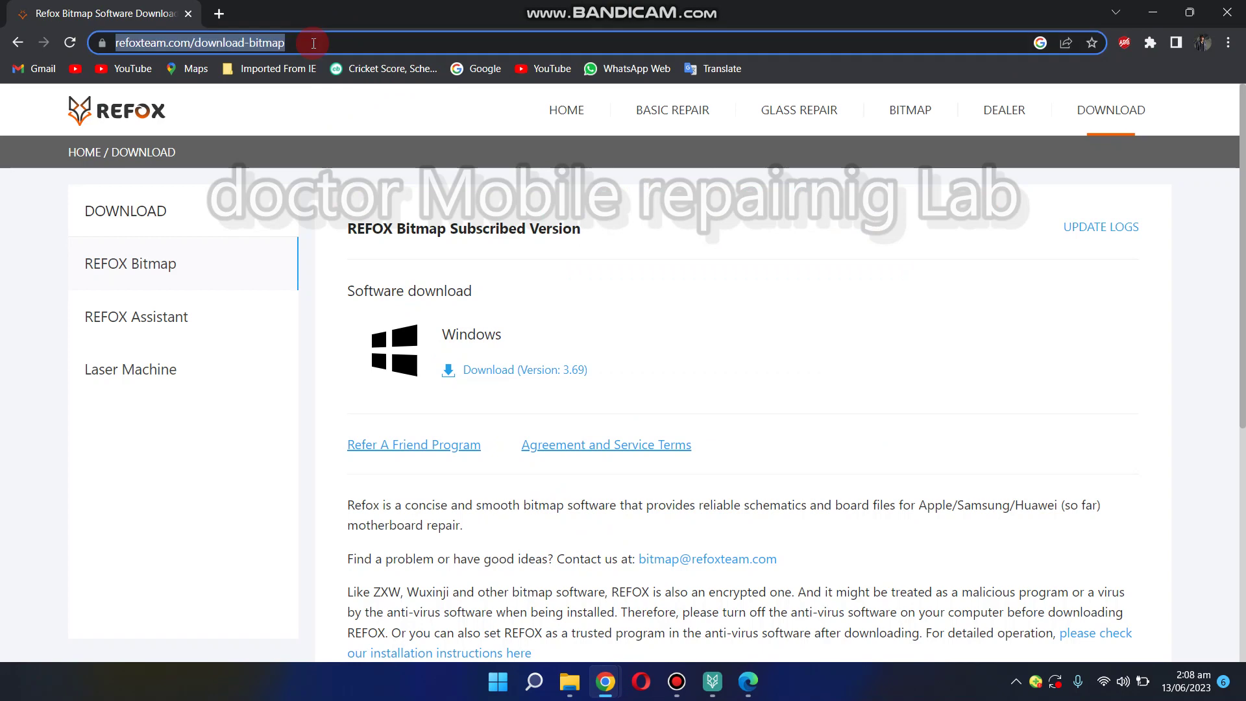
{"action": "type", "text": "gmail"}
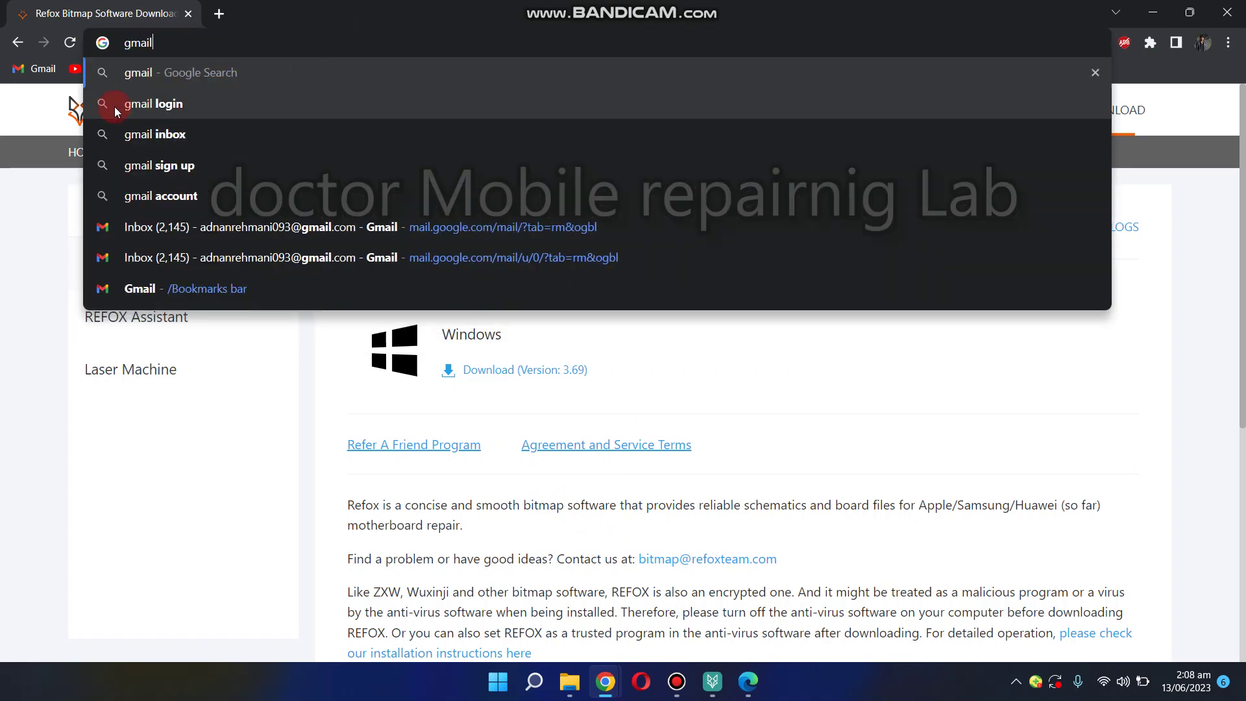
{"action": "left_click", "coordinate": [142, 135]}
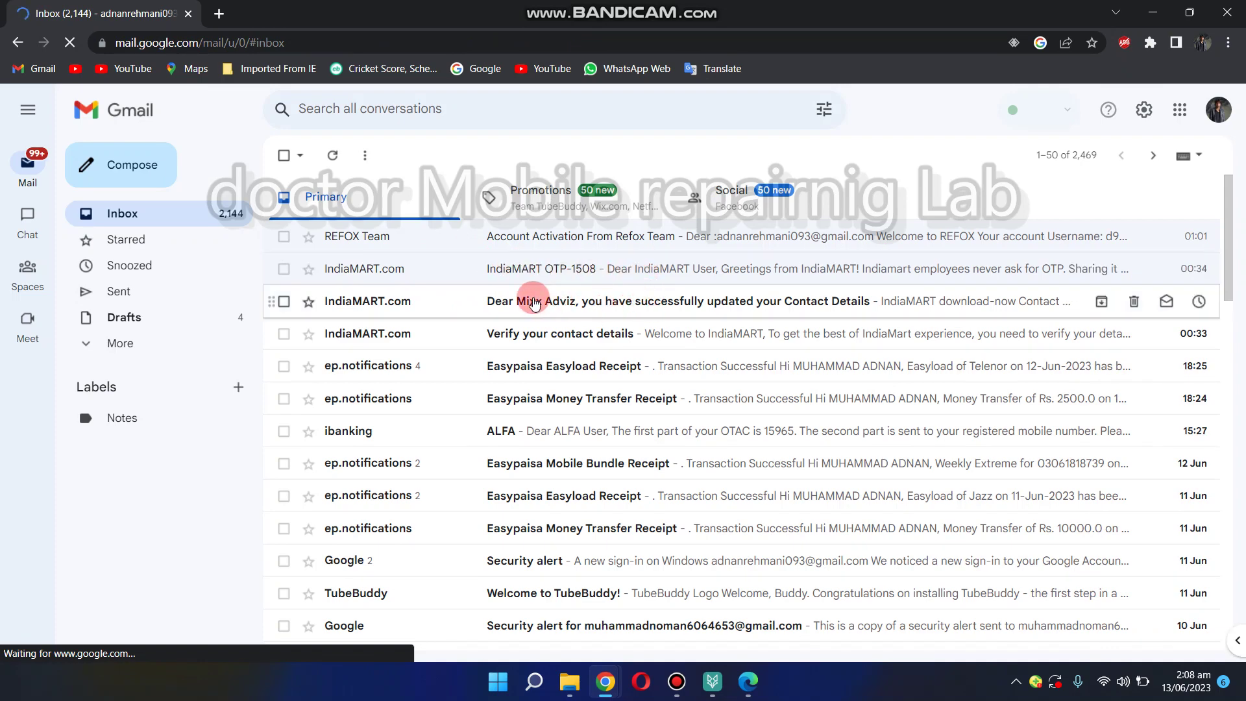
Step: Copy the account username from the REFOX activation email and follow its activation link
{"action": "left_click", "coordinate": [564, 244]}
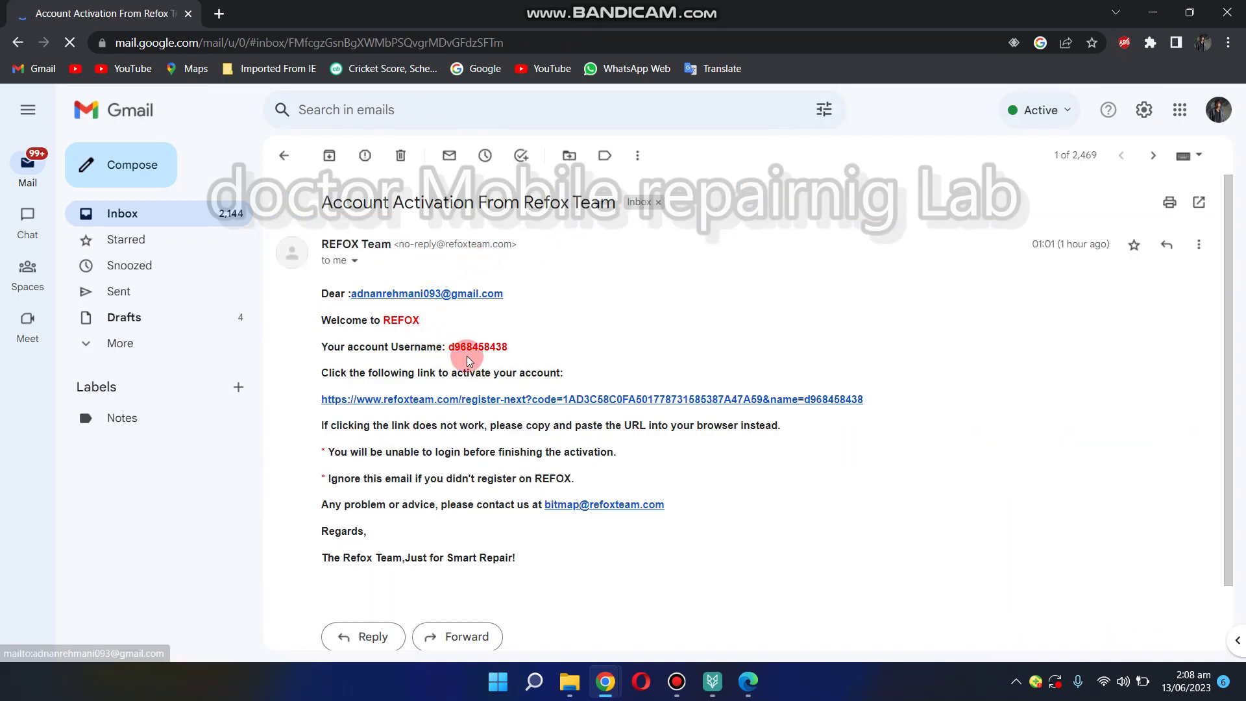
{"action": "scroll", "coordinate": [415, 341], "scroll_direction": "down", "scroll_amount": 1}
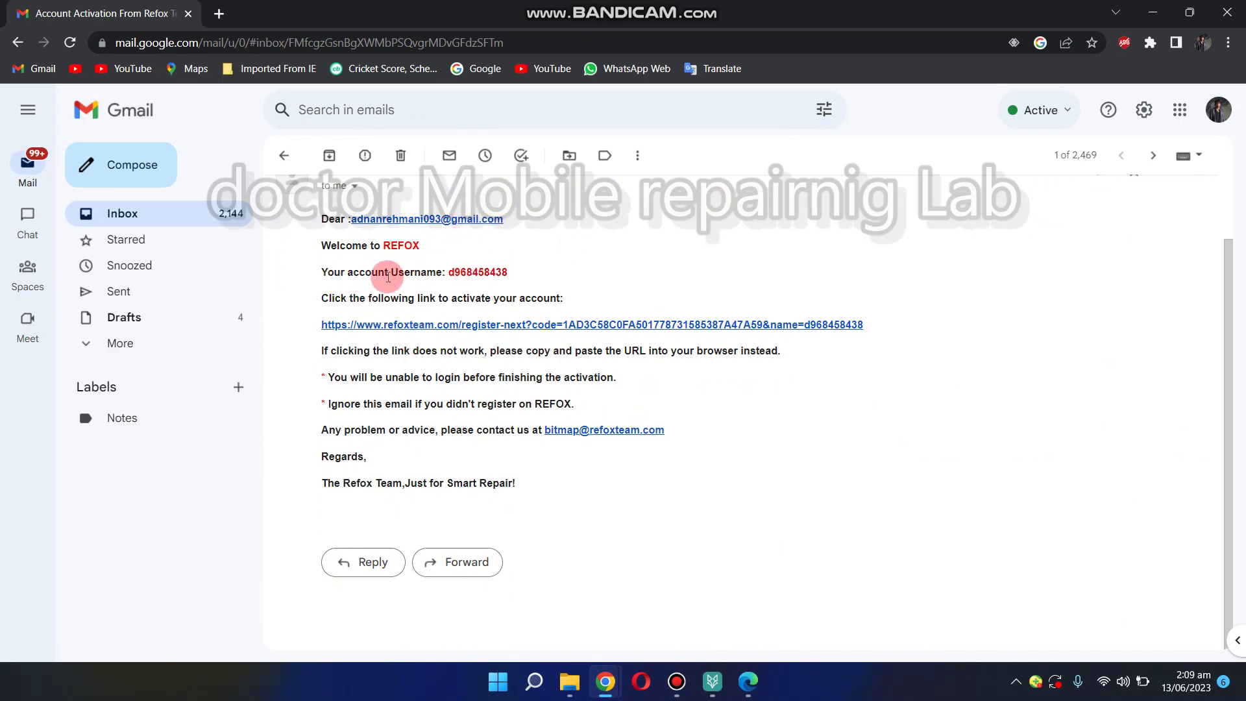
{"action": "left_click_drag", "start_coordinate": [447, 273], "coordinate": [494, 275]}
{"action": "right_click", "coordinate": [495, 280]}
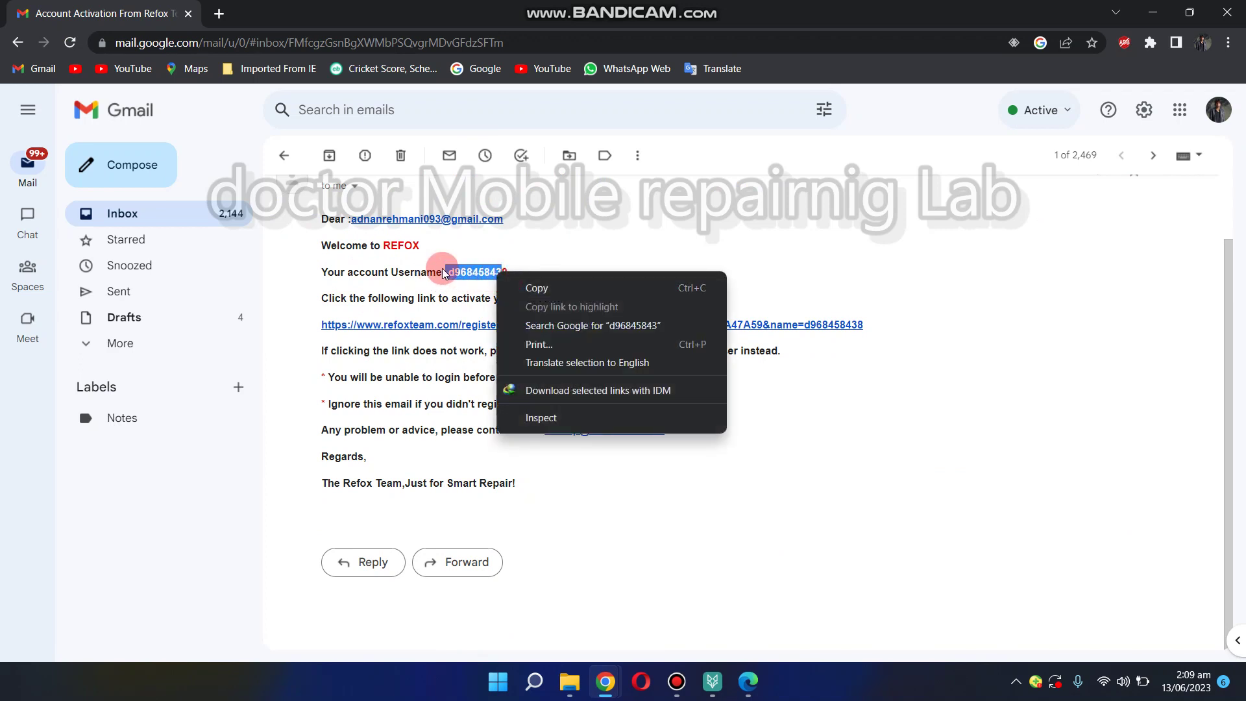
{"action": "left_click", "coordinate": [517, 272]}
{"action": "left_click_drag", "start_coordinate": [517, 271], "coordinate": [452, 284]}
{"action": "key", "text": "cmd+c"}
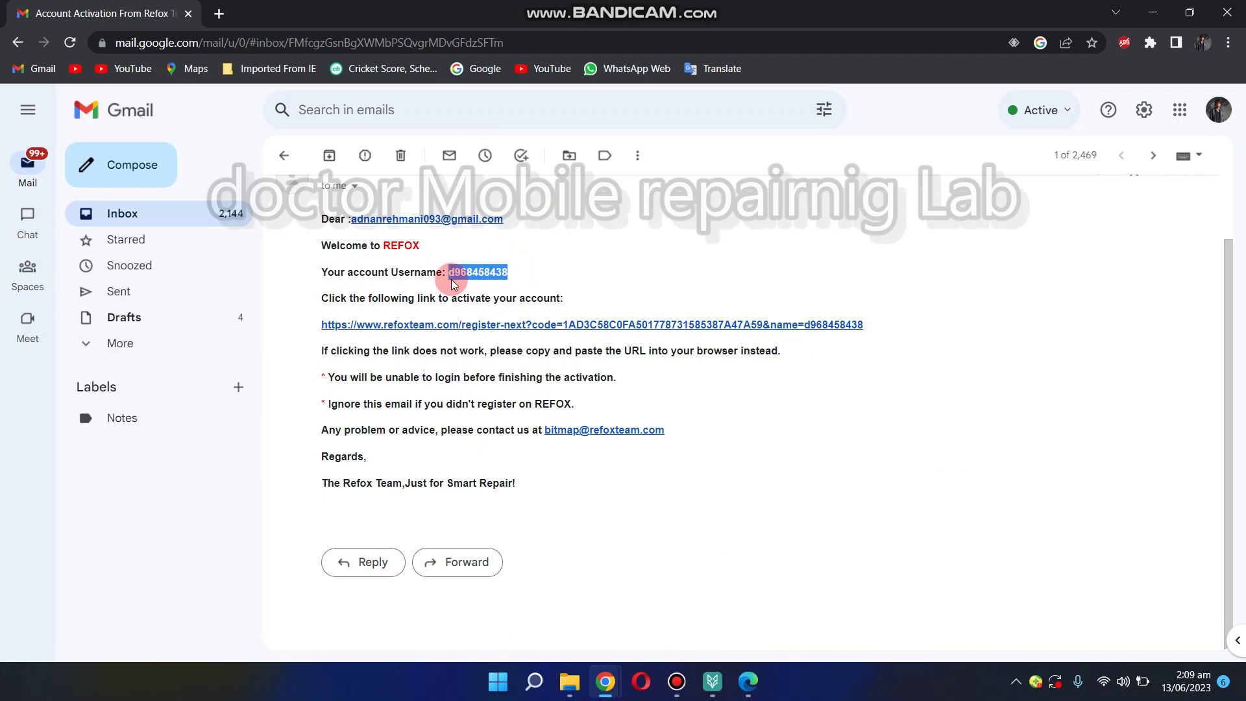
{"action": "right_click", "coordinate": [456, 275]}
{"action": "left_click", "coordinate": [490, 280]}
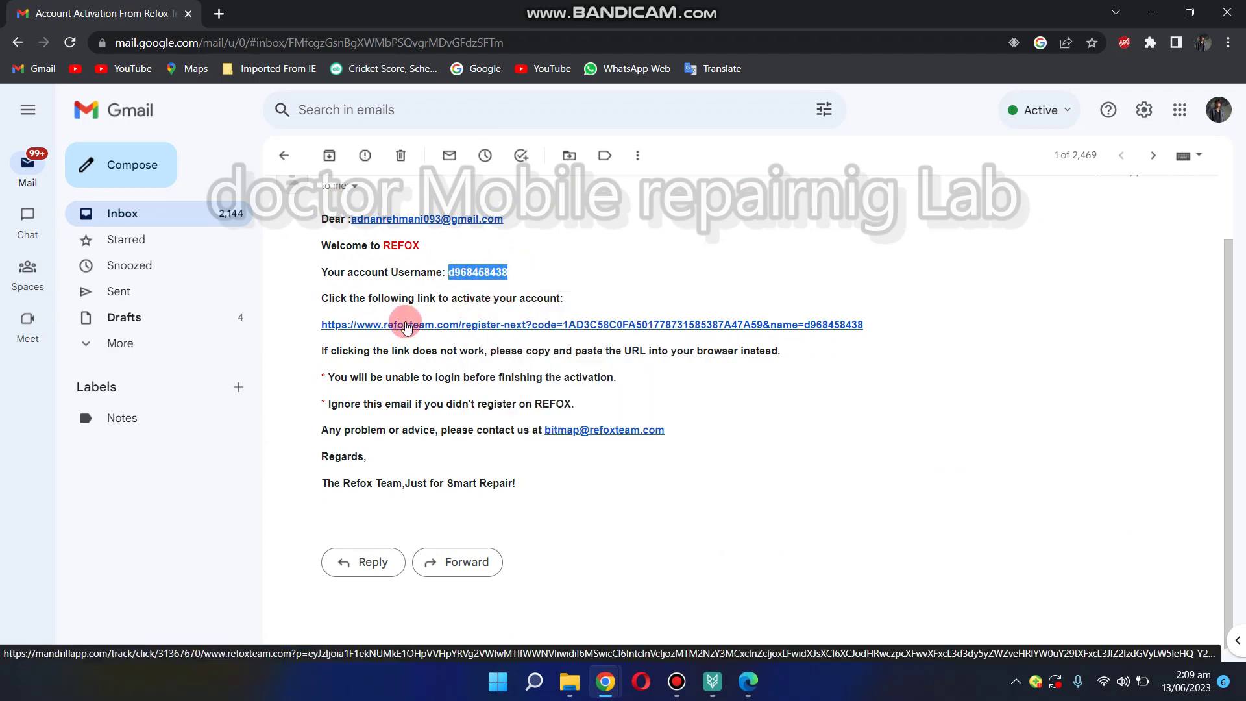
{"action": "left_click", "coordinate": [413, 326]}
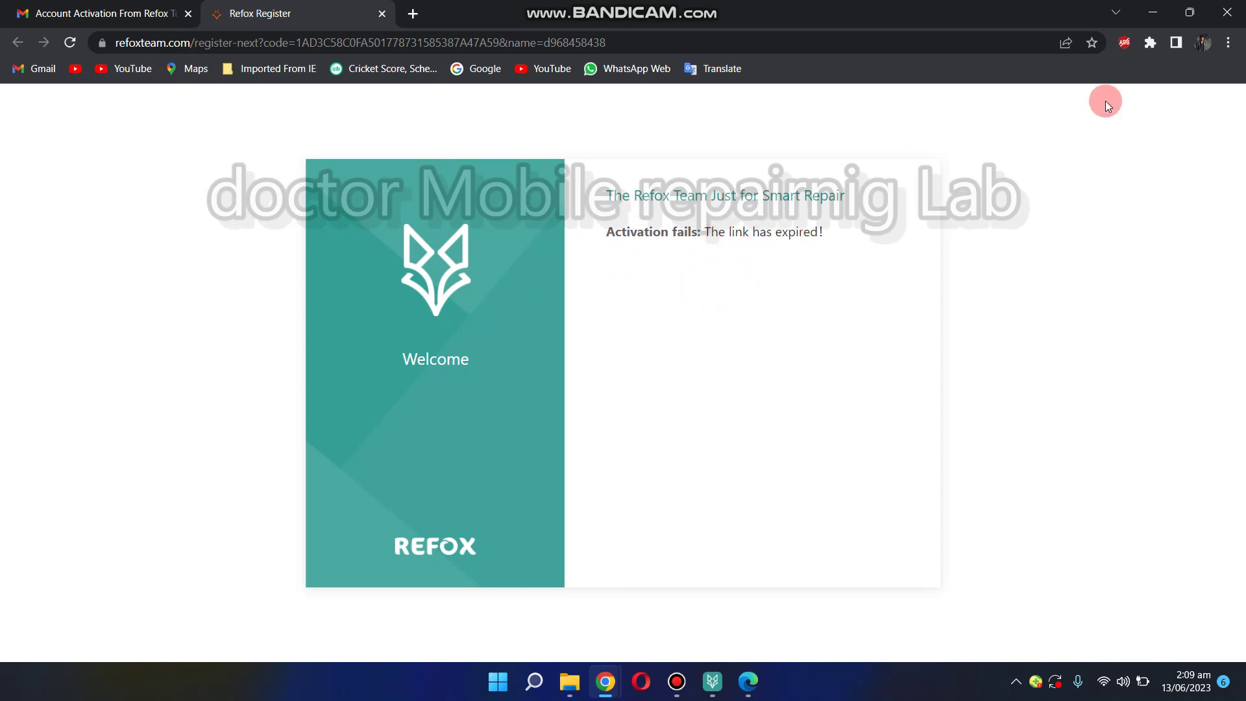
{"action": "left_click", "coordinate": [1152, 13]}
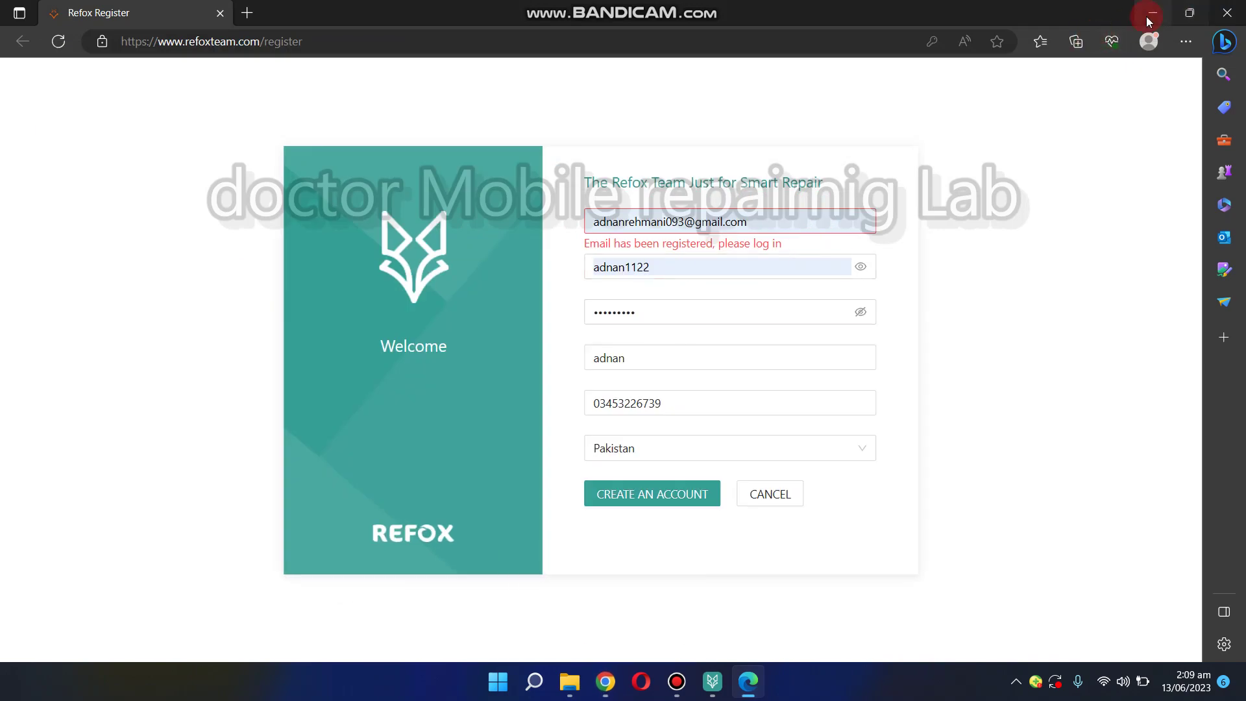
Step: Paste the copied username into the REFOX login, enter the password, and log in
{"action": "double_click", "coordinate": [1103, 13]}
{"action": "left_click", "coordinate": [1097, 97]}
{"action": "left_click", "coordinate": [644, 255]}
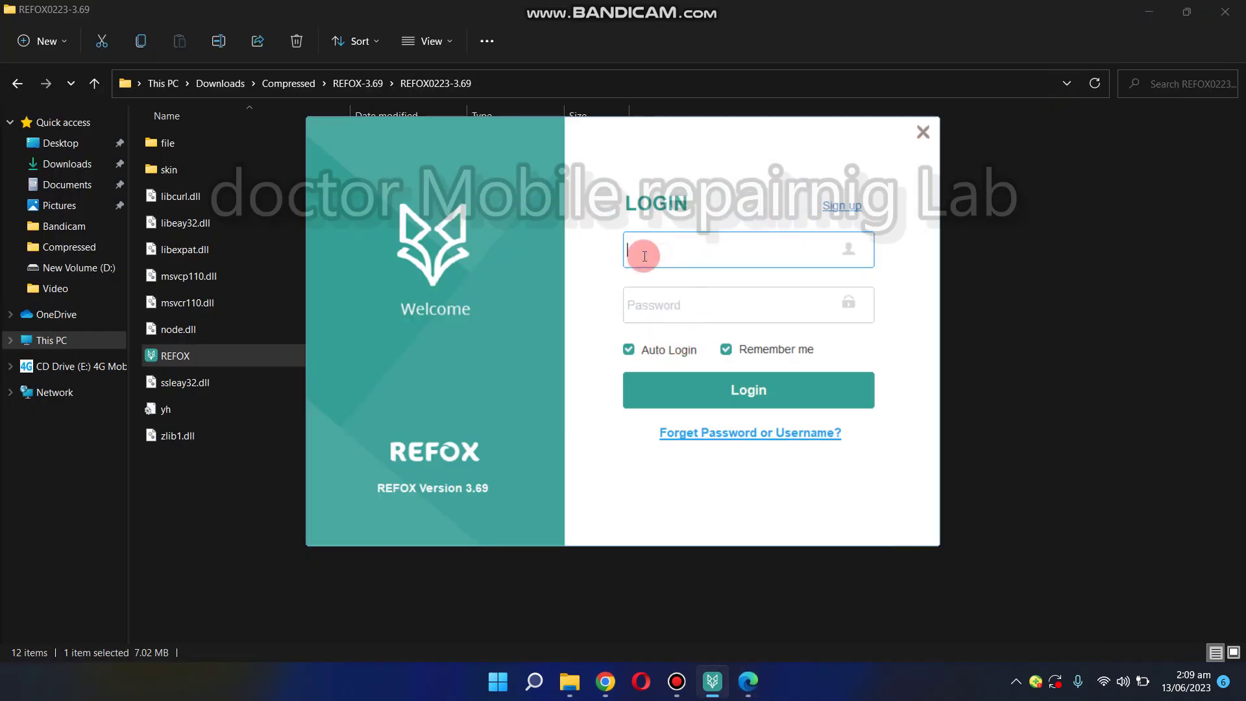
{"action": "right_click", "coordinate": [648, 251]}
{"action": "left_click", "coordinate": [662, 318]}
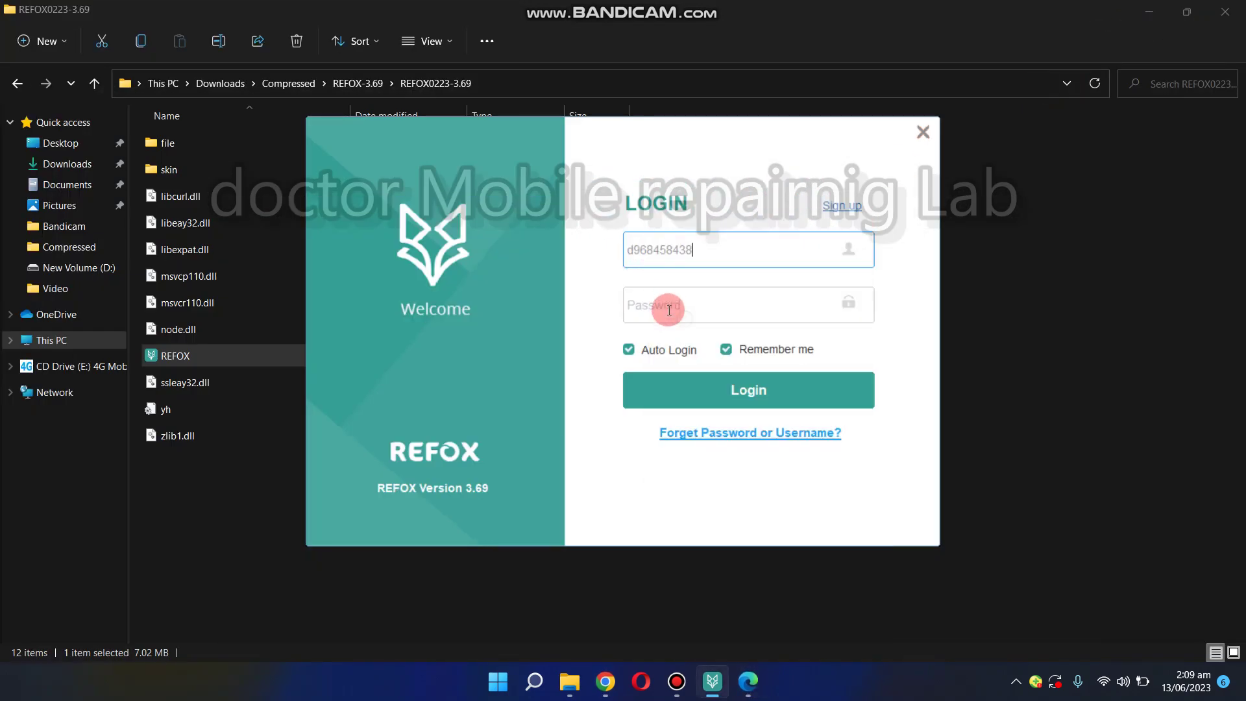
{"action": "left_click", "coordinate": [668, 300]}
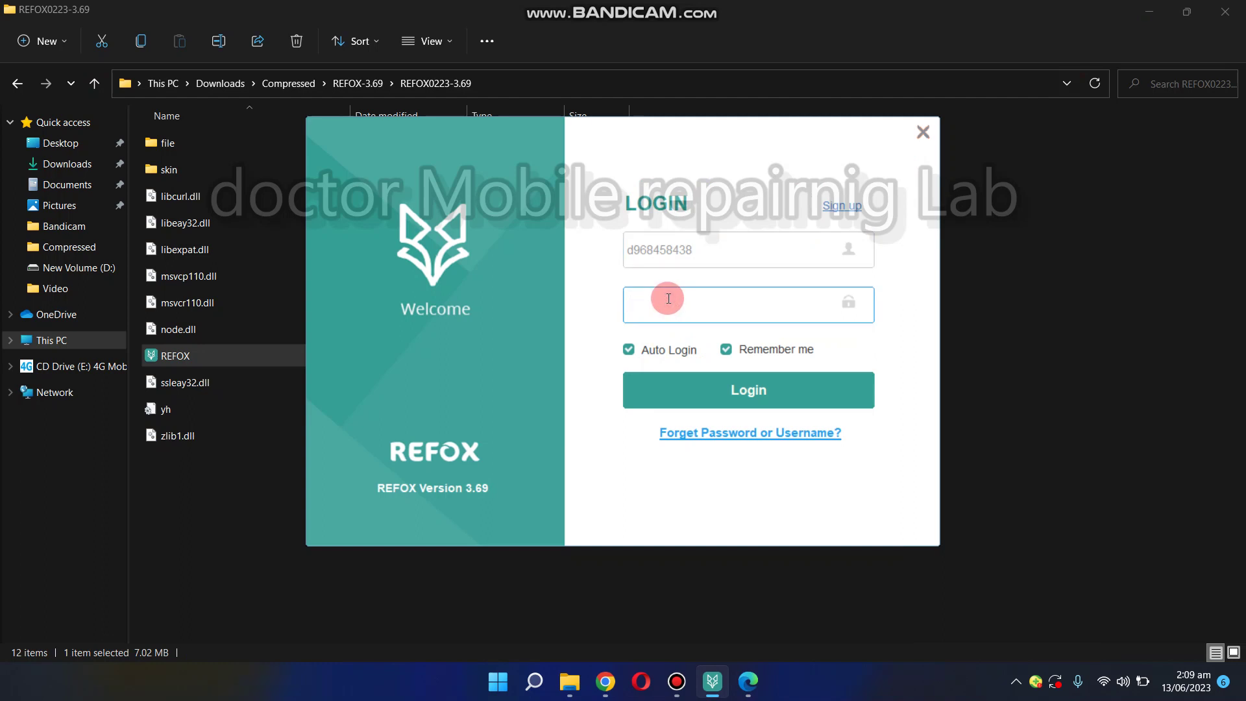
{"action": "type", "text": "1"}
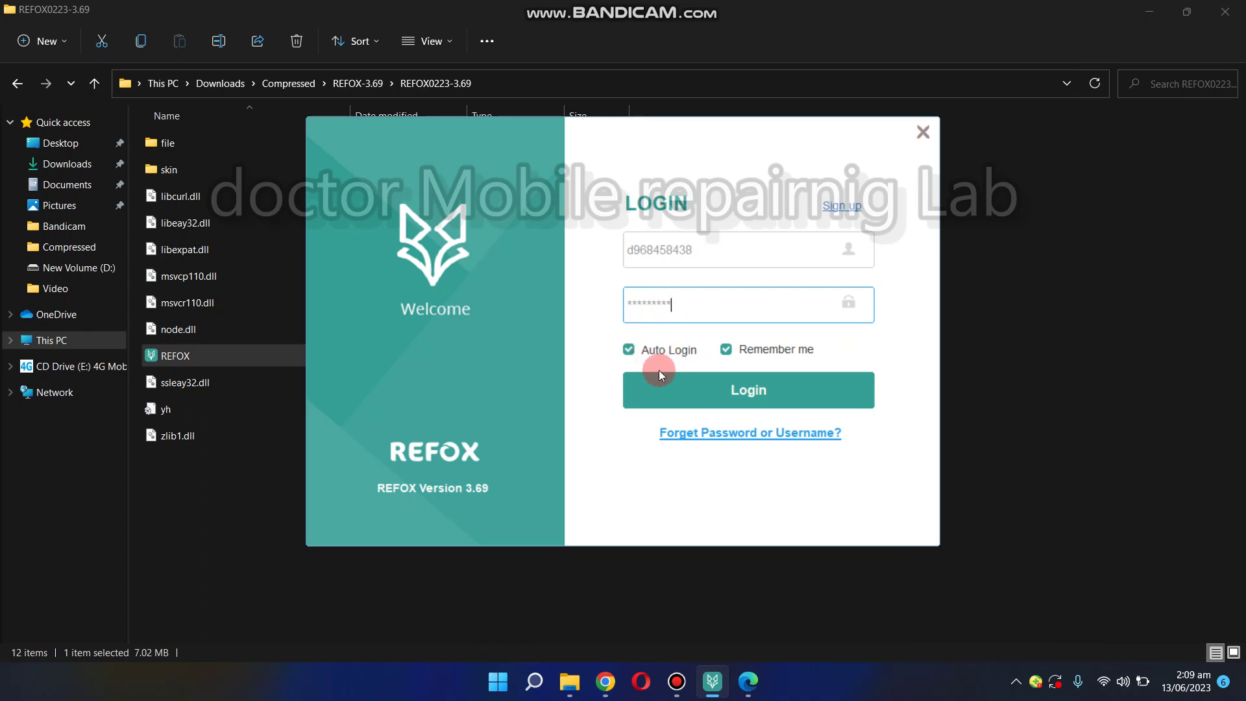
{"action": "left_click", "coordinate": [676, 402]}
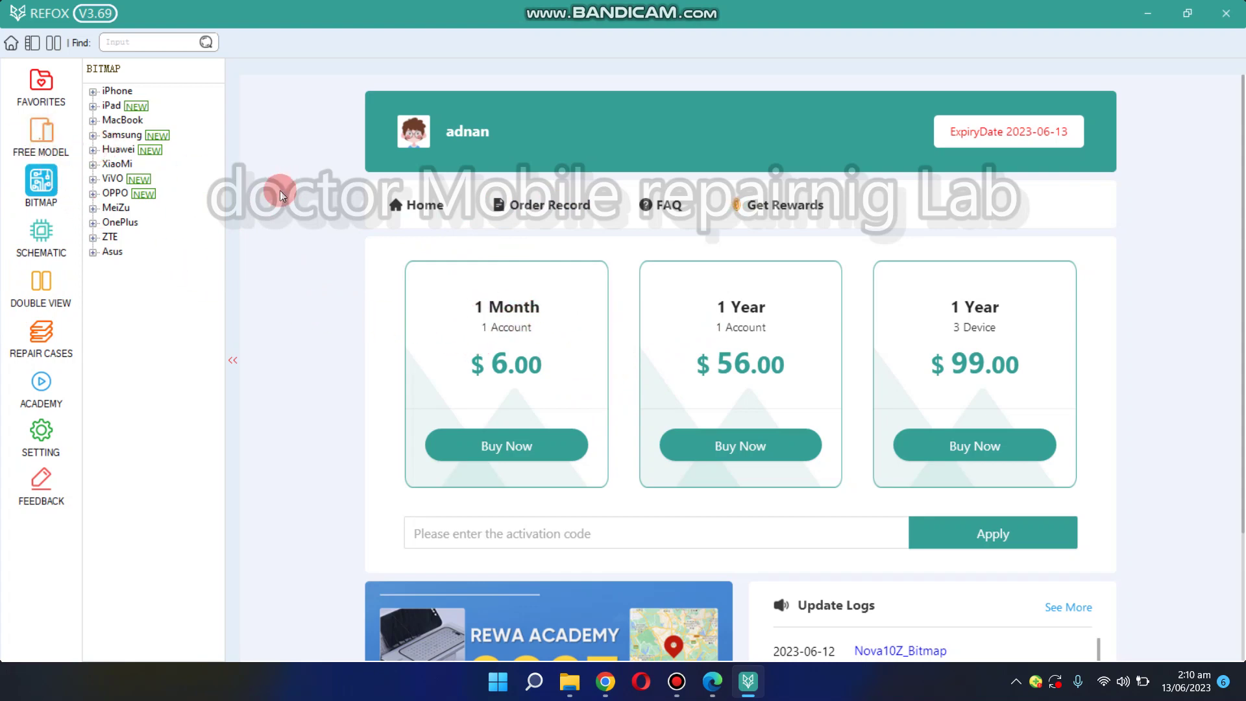
Step: In the FREE MODEL tree, browse the iPhone and Samsung W_Series and S_Series models
{"action": "left_click", "coordinate": [43, 144]}
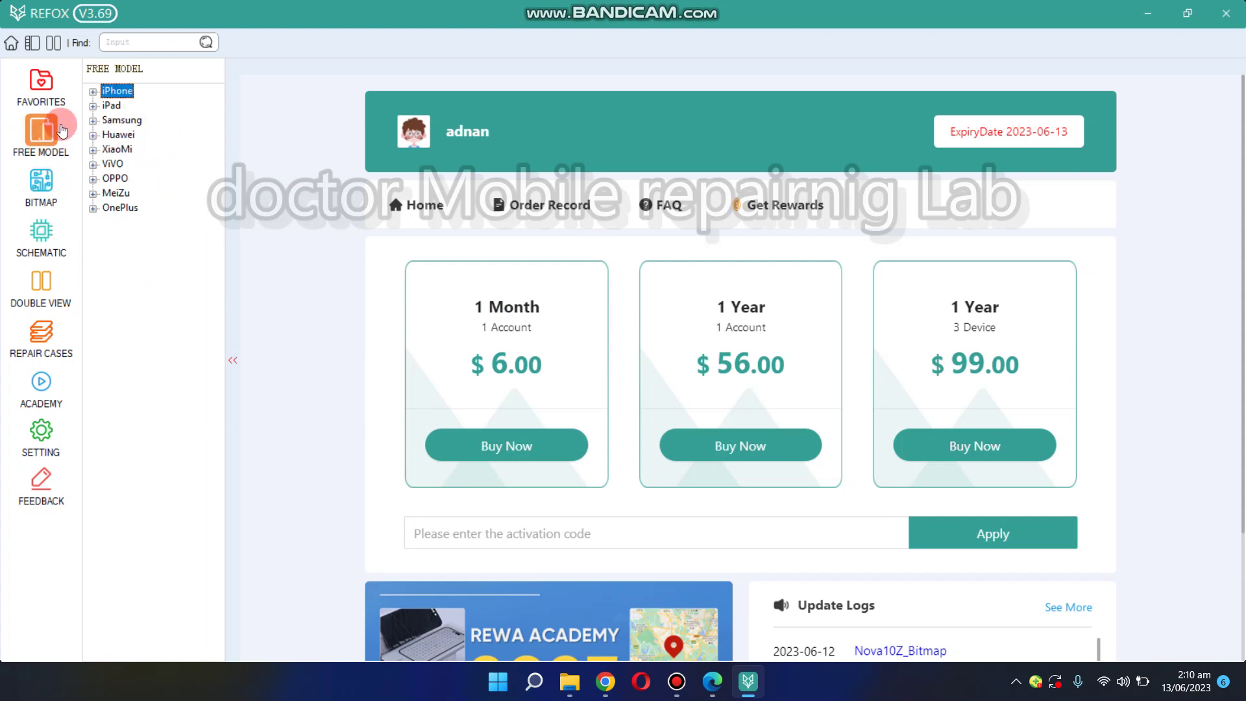
{"action": "double_click", "coordinate": [118, 92]}
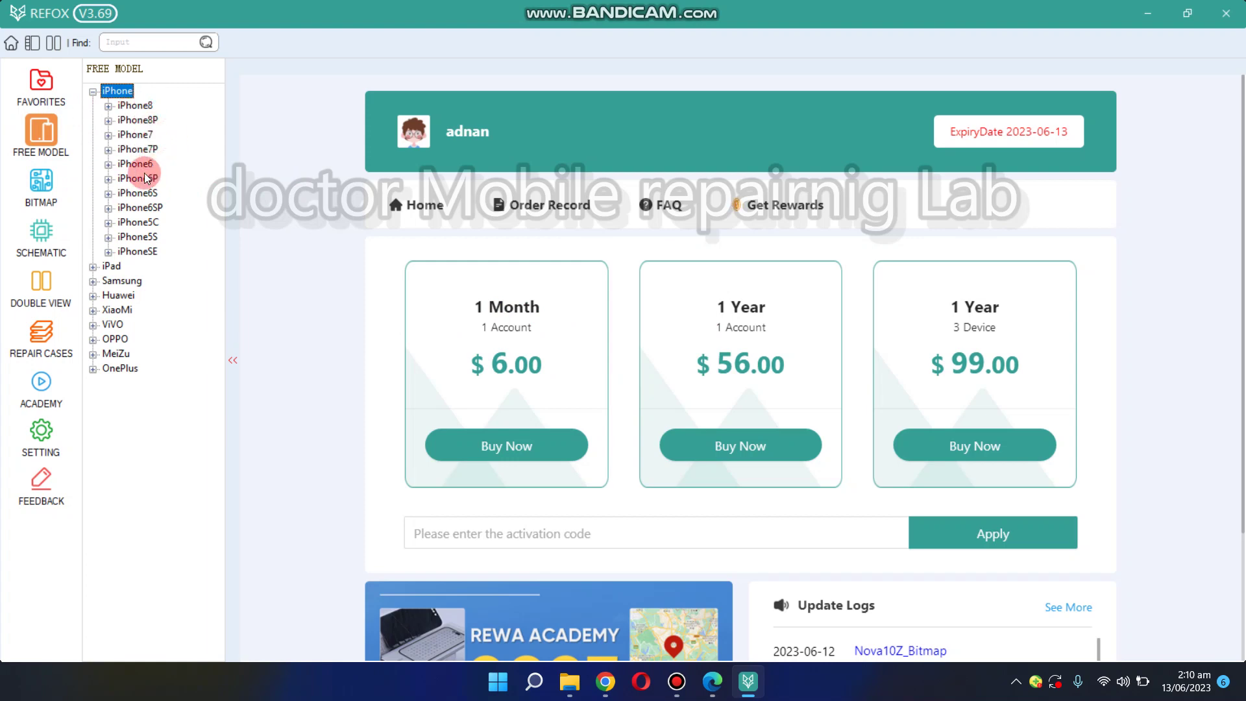
{"action": "double_click", "coordinate": [125, 95]}
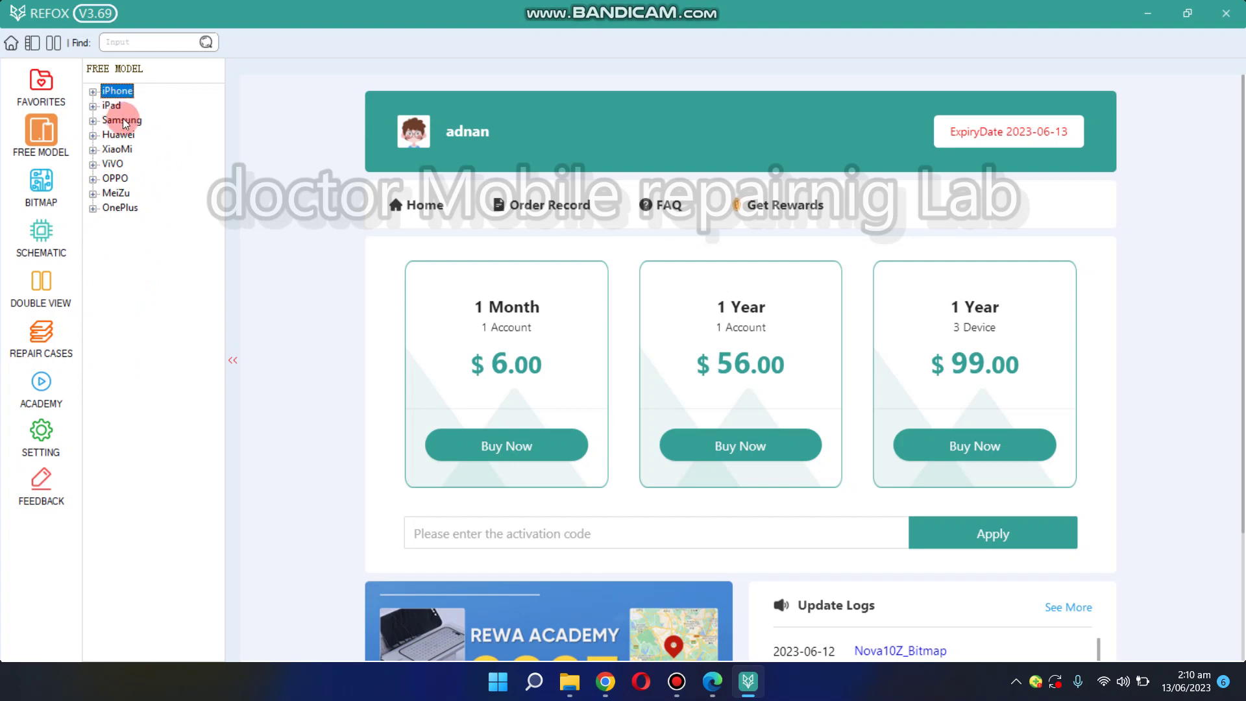
{"action": "double_click", "coordinate": [120, 122]}
{"action": "double_click", "coordinate": [120, 122]}
{"action": "double_click", "coordinate": [120, 122]}
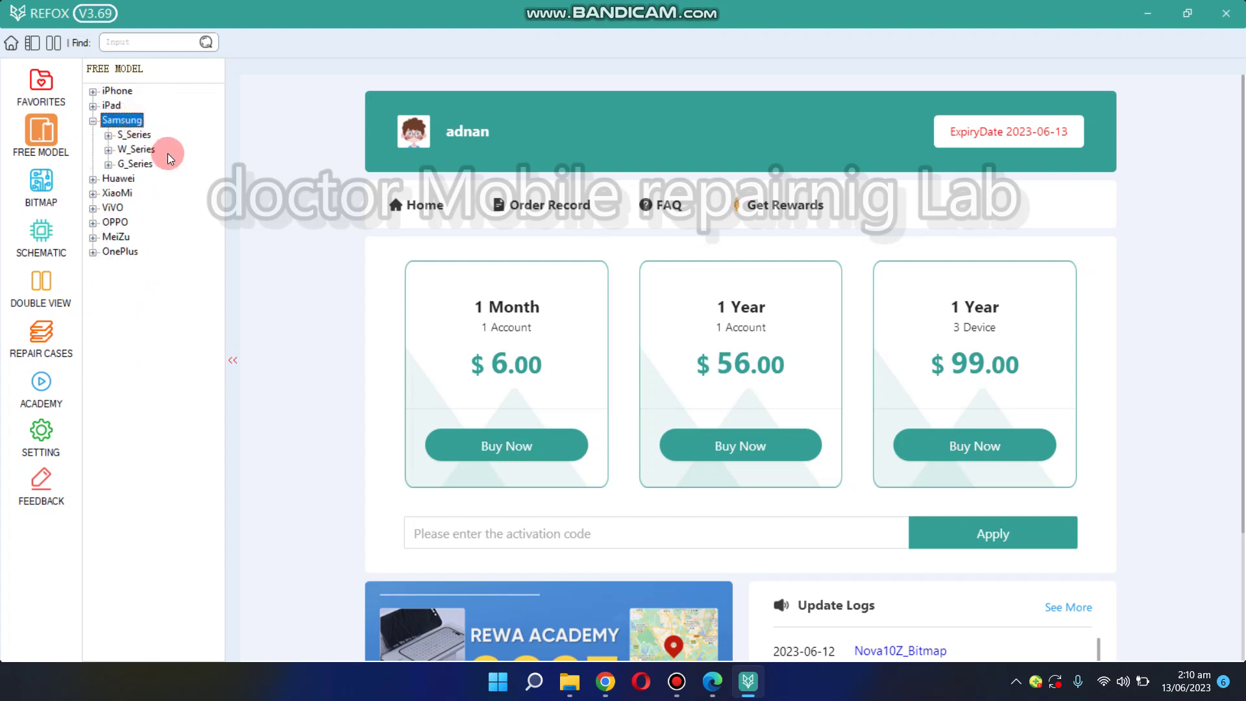
{"action": "double_click", "coordinate": [133, 151]}
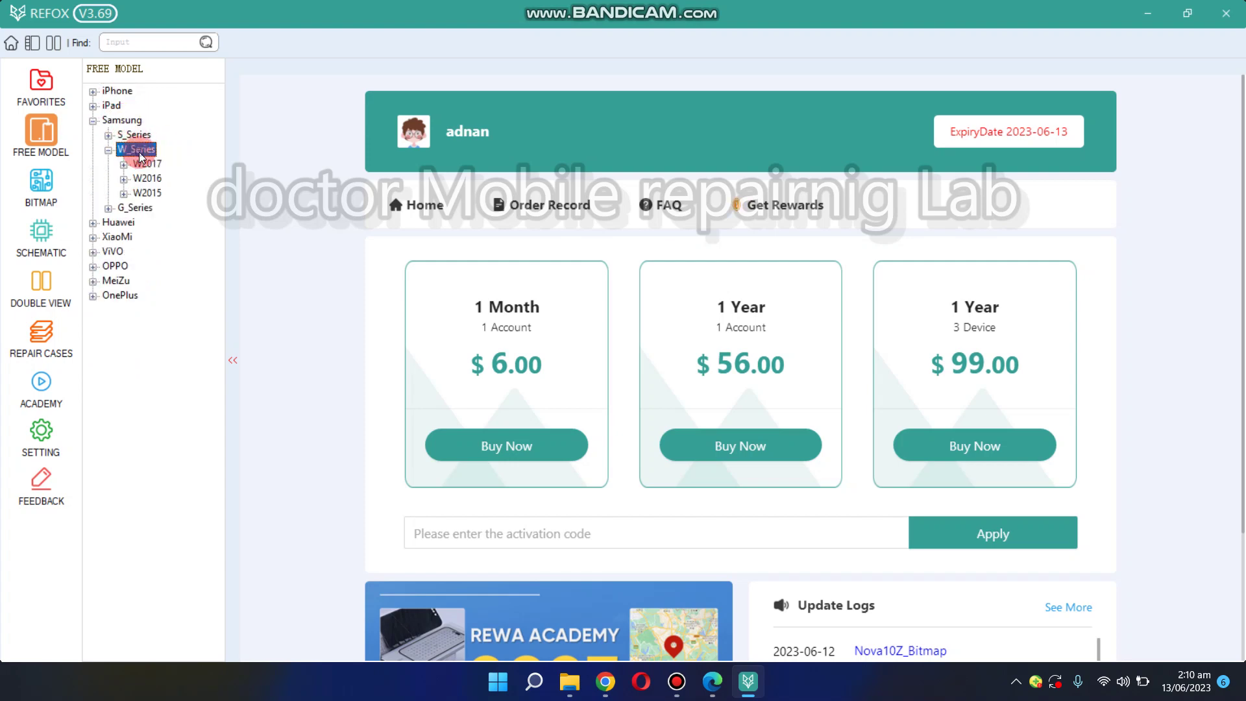
{"action": "double_click", "coordinate": [134, 135]}
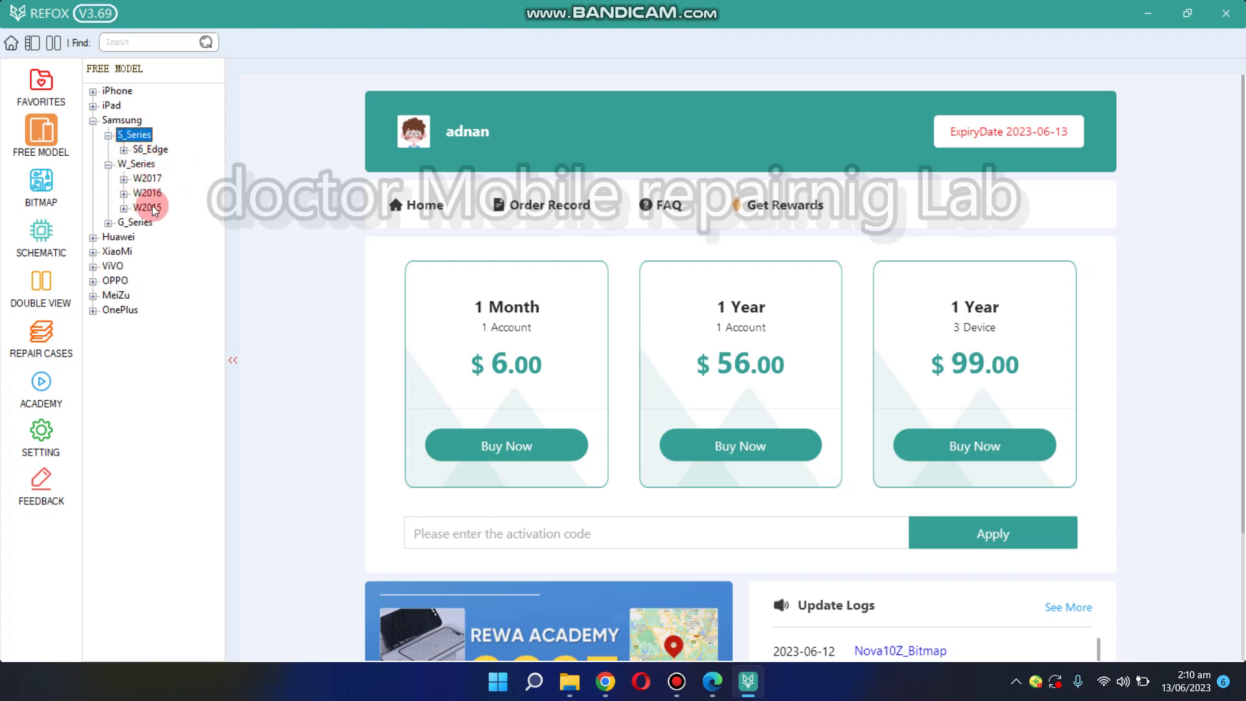
{"action": "double_click", "coordinate": [122, 121]}
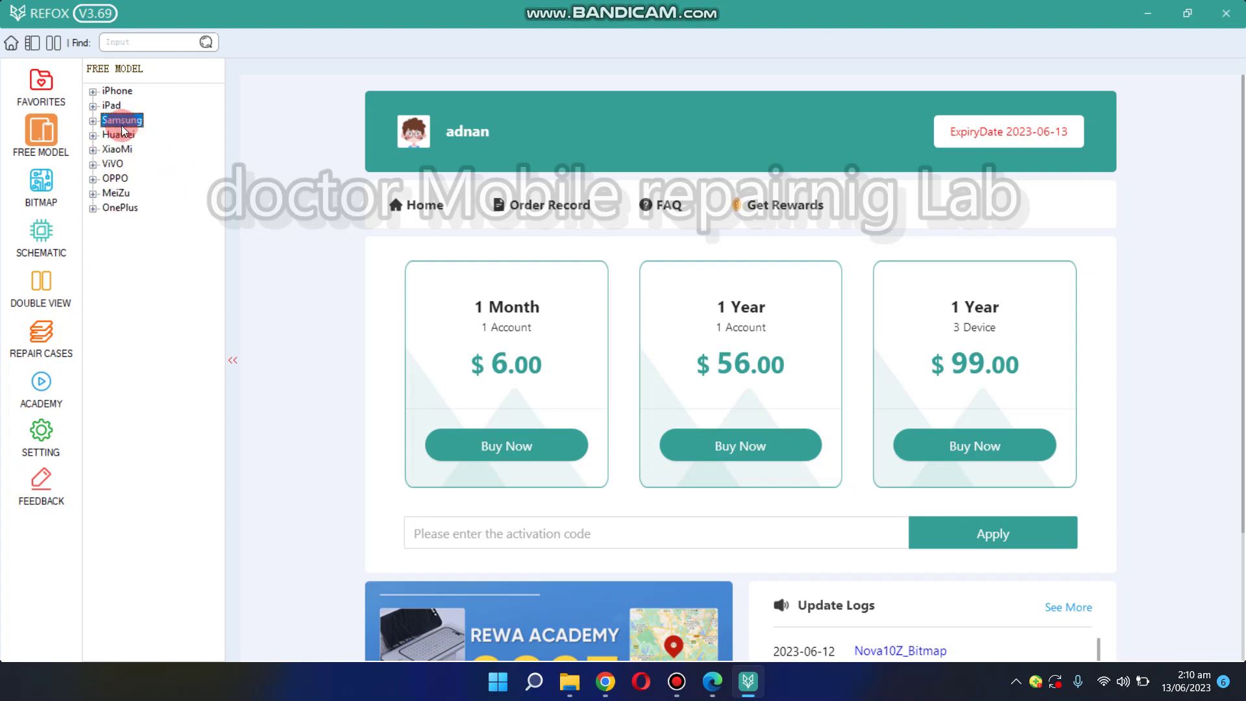
Step: Browse the Huawei P and Honor series, XiaoMi Redmi, and ViVO S and Y series models
{"action": "left_click", "coordinate": [119, 136]}
{"action": "double_click", "coordinate": [119, 137]}
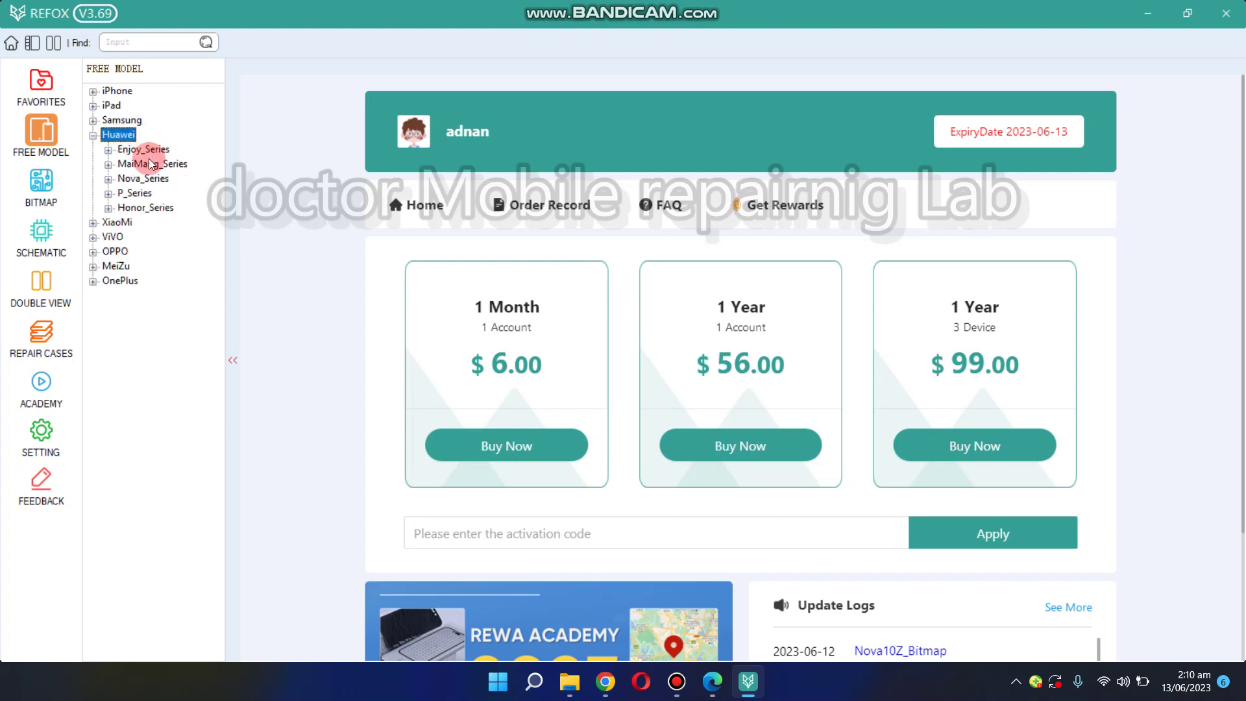
{"action": "double_click", "coordinate": [134, 193]}
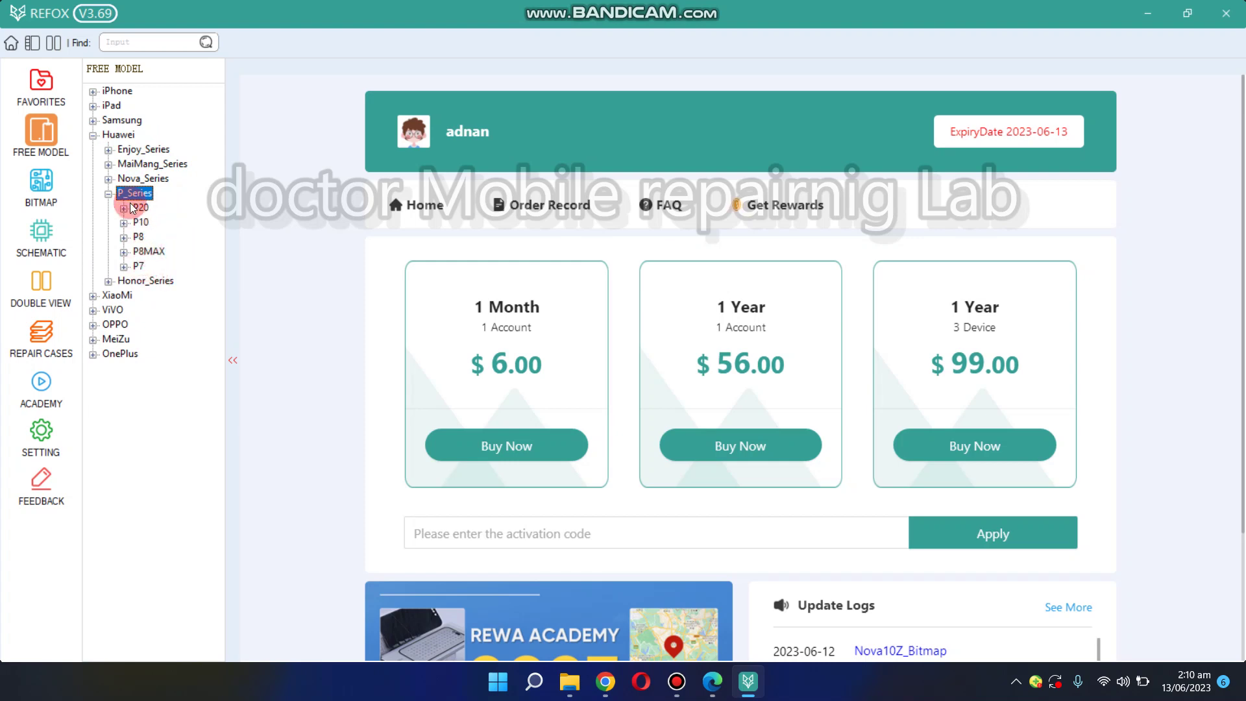
{"action": "double_click", "coordinate": [134, 194]}
{"action": "double_click", "coordinate": [139, 208]}
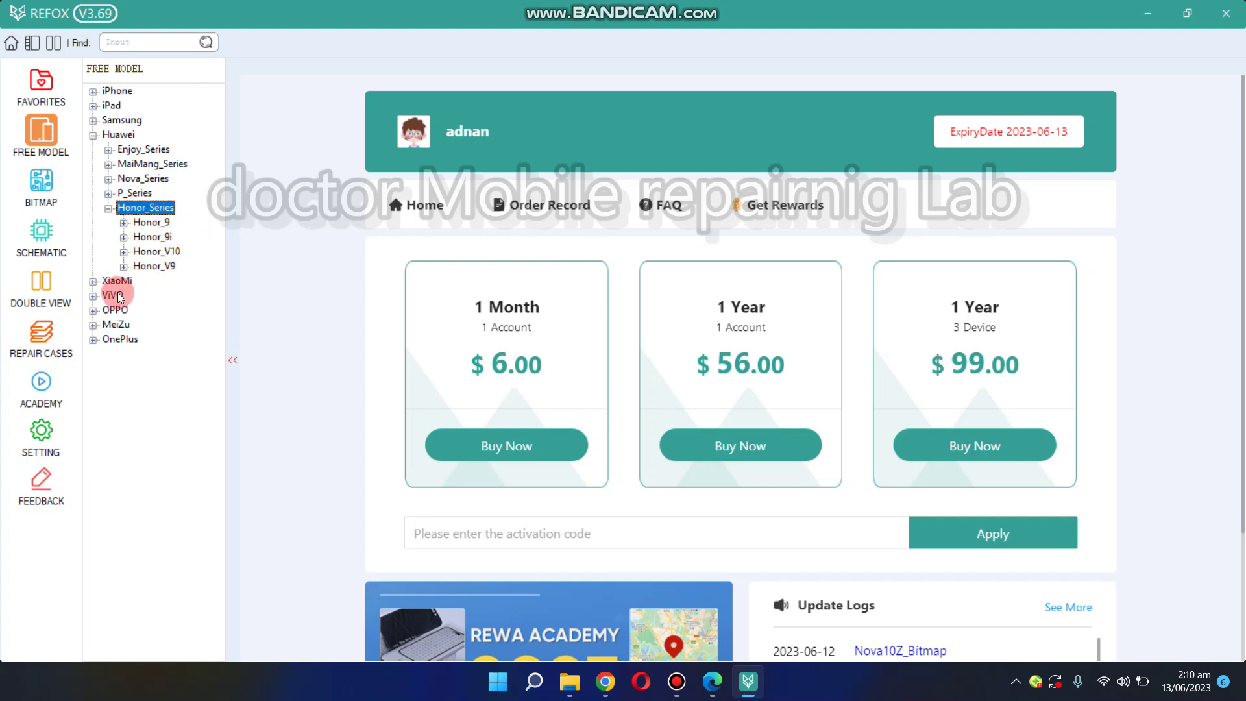
{"action": "double_click", "coordinate": [123, 282]}
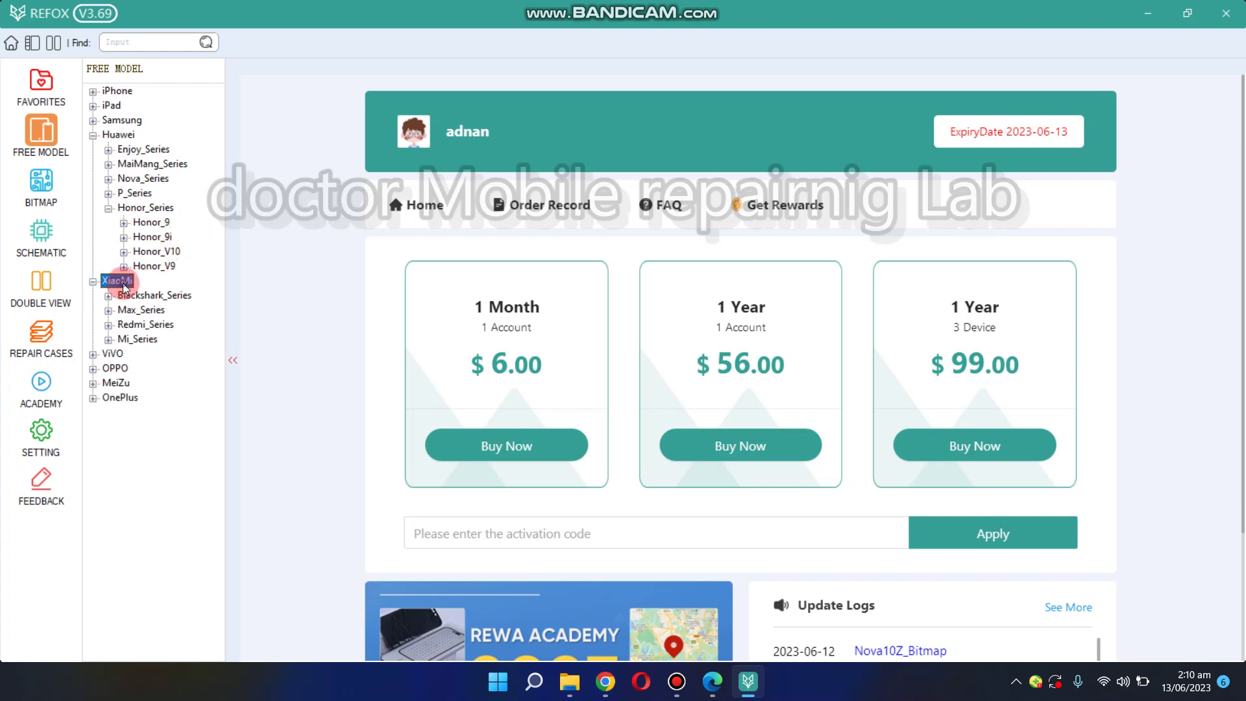
{"action": "double_click", "coordinate": [152, 324]}
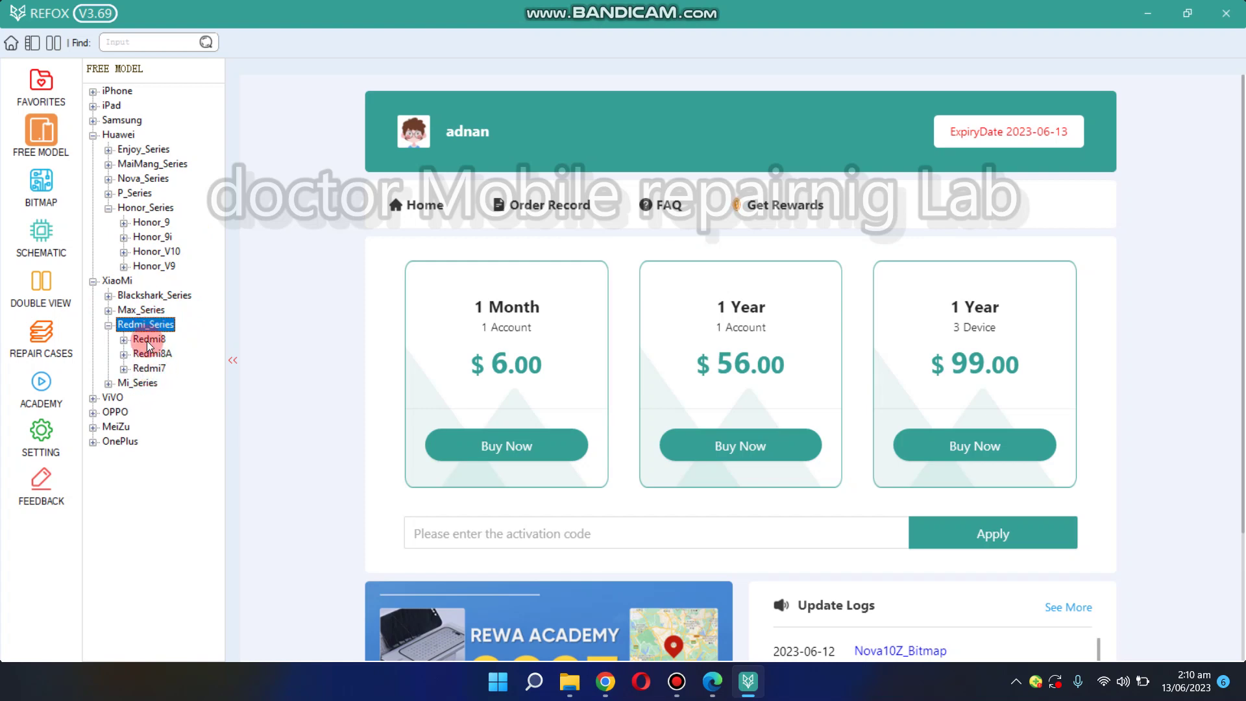
{"action": "double_click", "coordinate": [148, 328]}
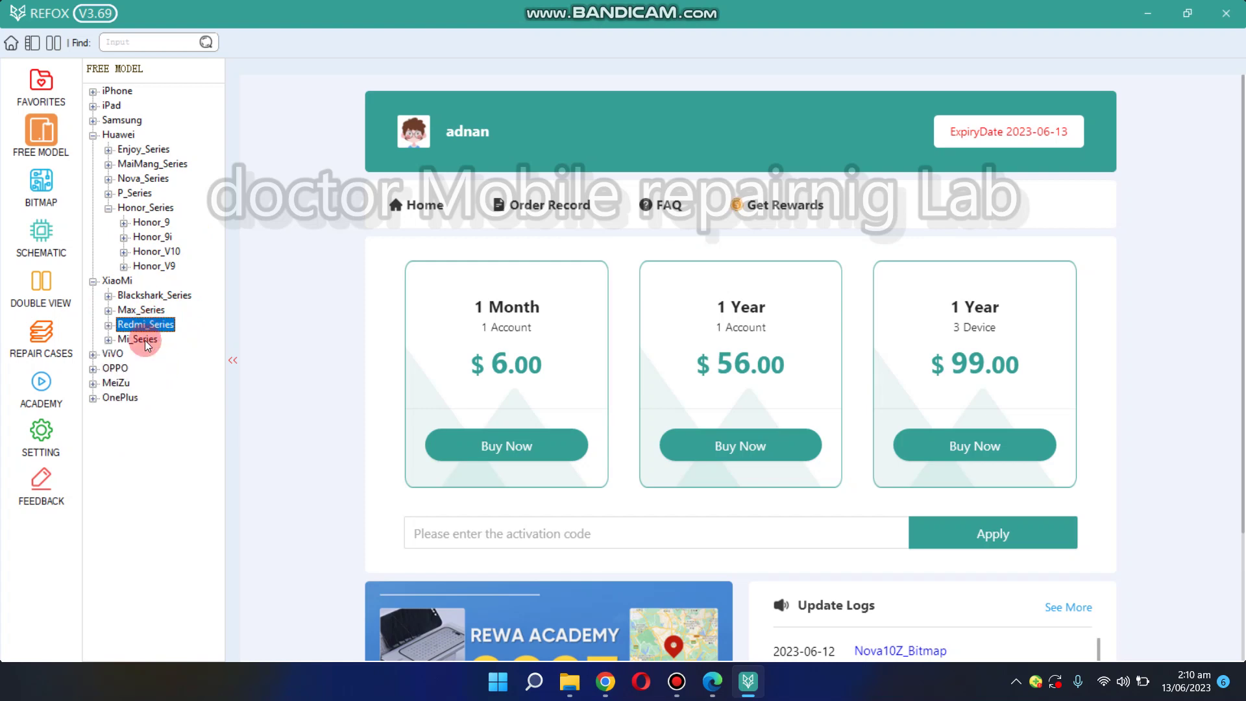
{"action": "double_click", "coordinate": [125, 282]}
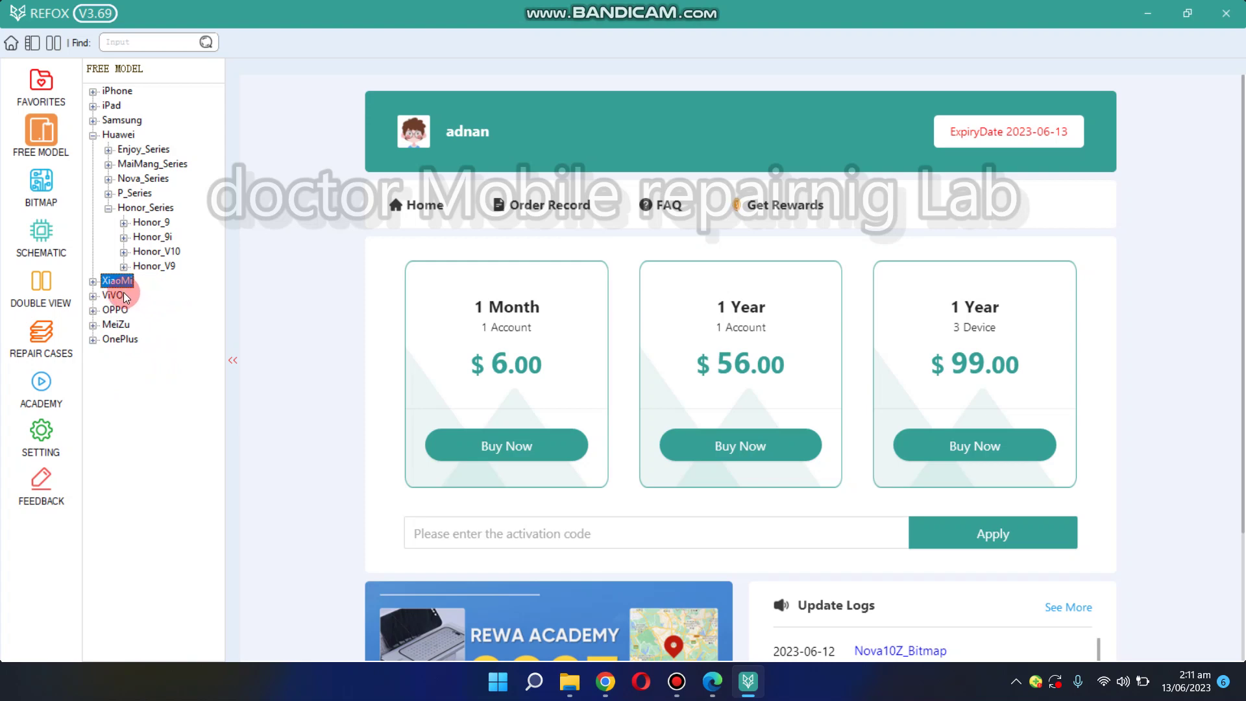
{"action": "left_click", "coordinate": [123, 295]}
{"action": "double_click", "coordinate": [124, 295]}
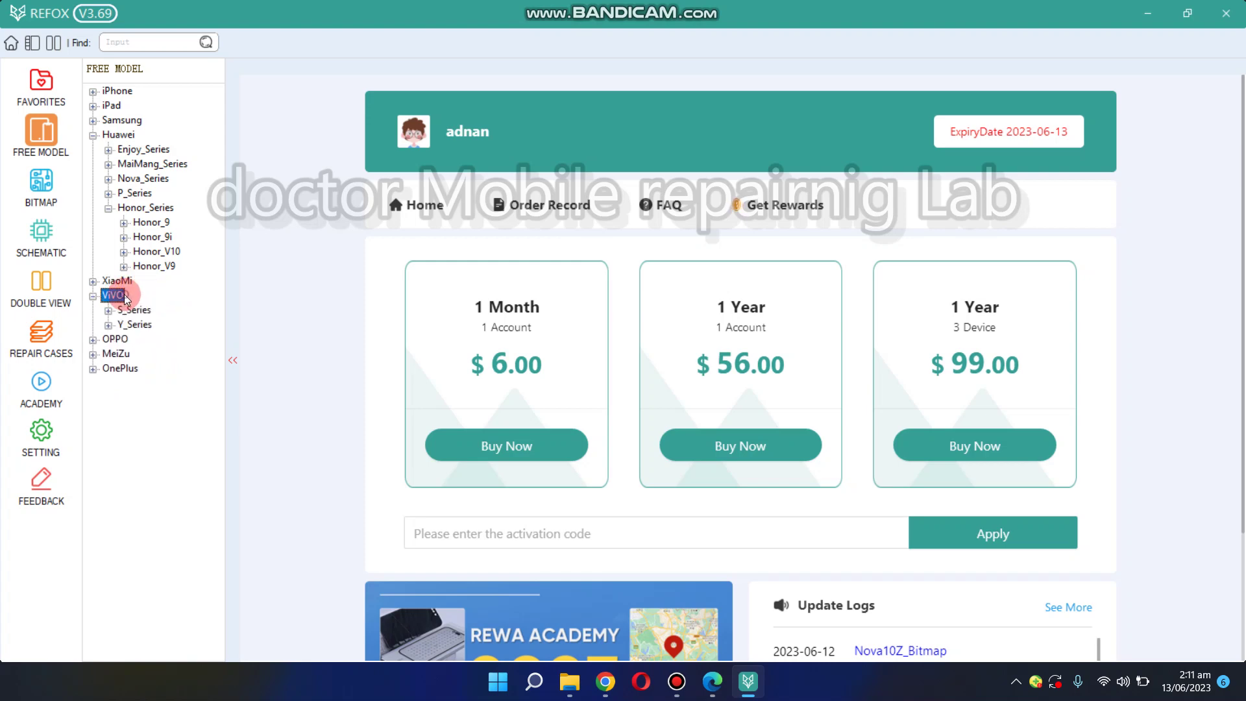
{"action": "double_click", "coordinate": [135, 310]}
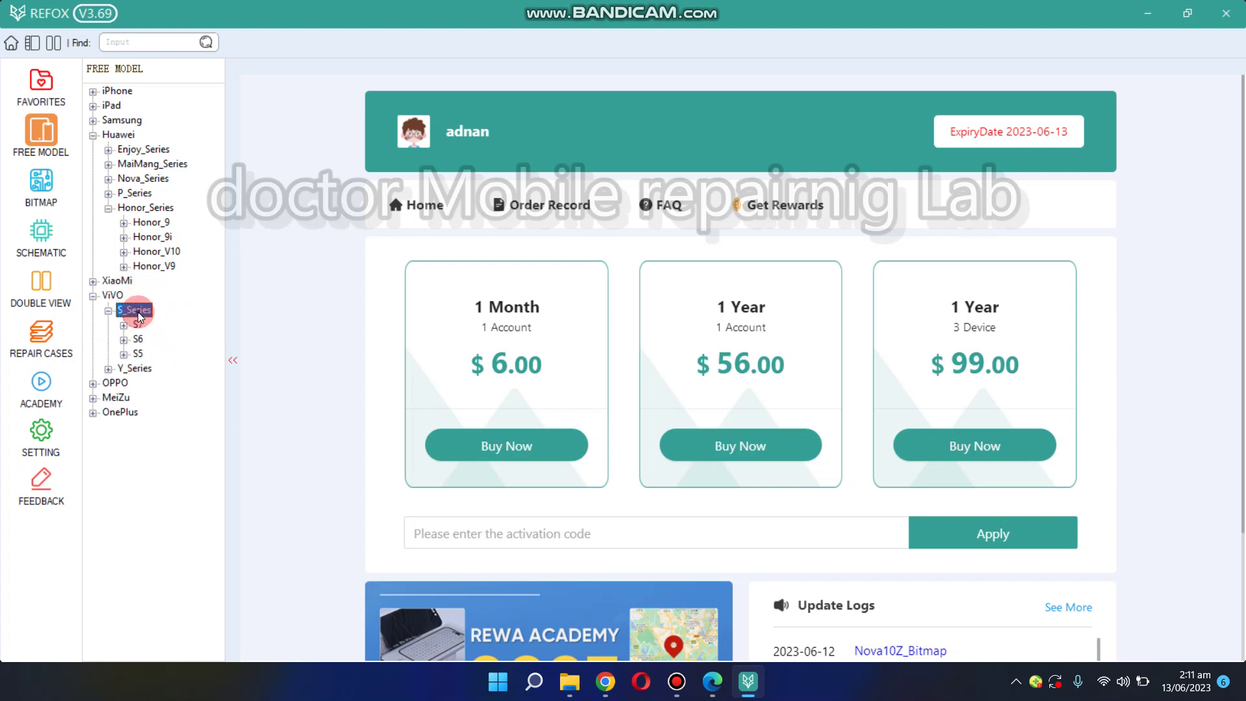
{"action": "double_click", "coordinate": [137, 368]}
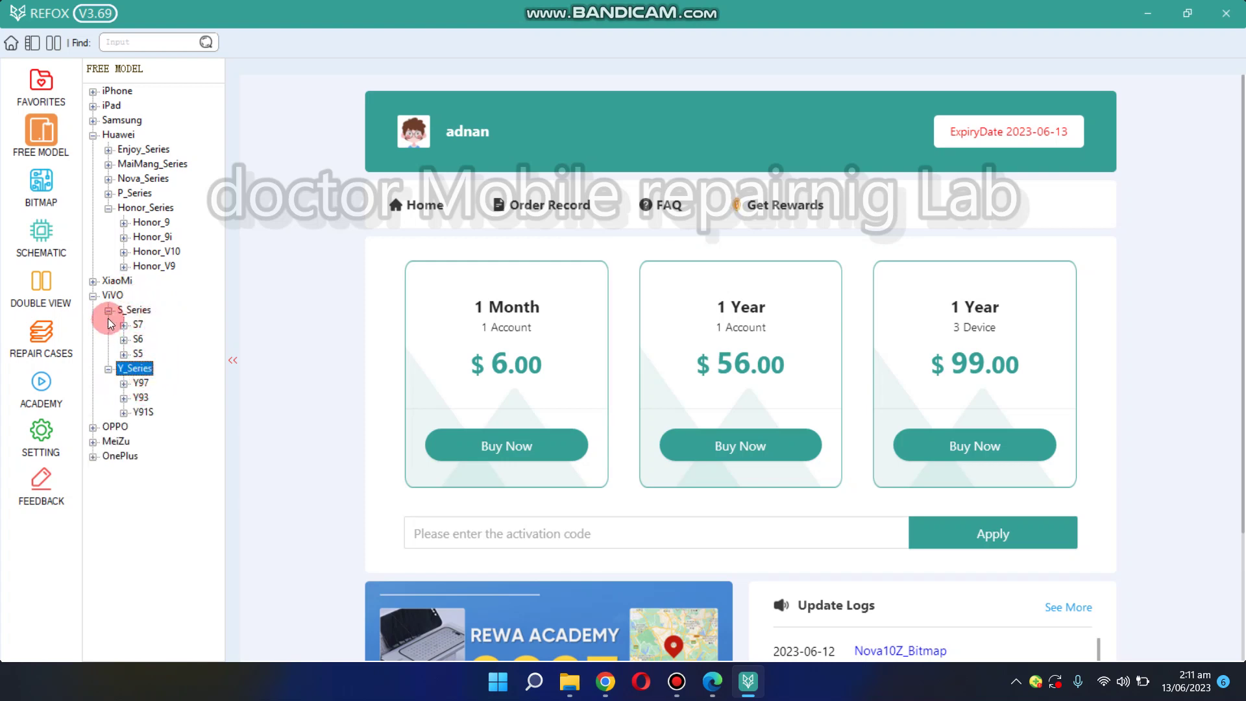
{"action": "double_click", "coordinate": [113, 295]}
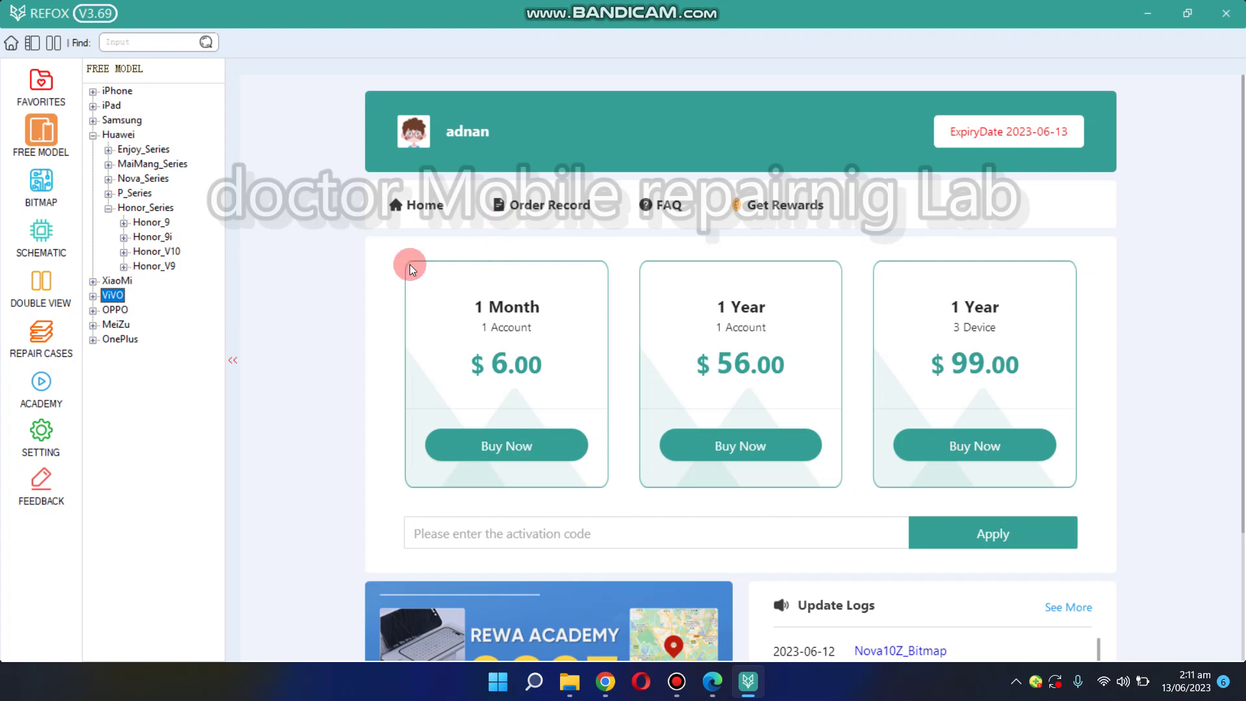
Step: Expand OPPO > A_Series > A5 > High_version to list its schematics
{"action": "double_click", "coordinate": [115, 309]}
{"action": "double_click", "coordinate": [131, 324]}
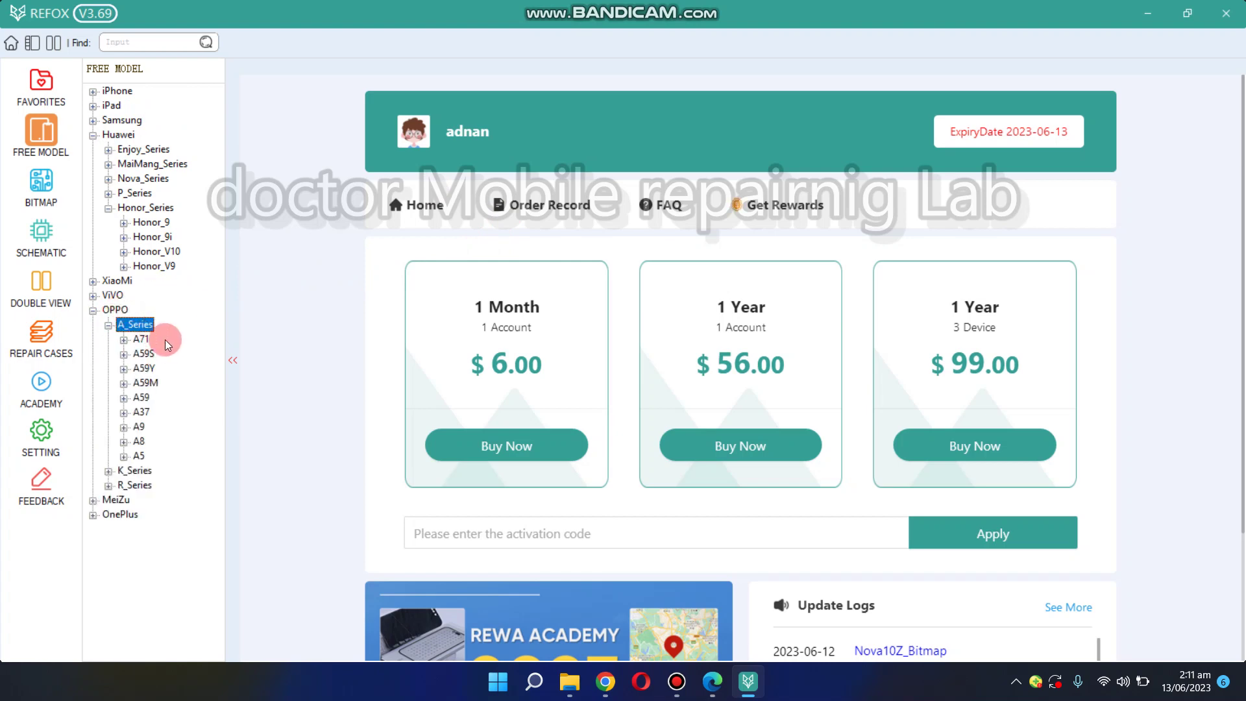
{"action": "double_click", "coordinate": [138, 456]}
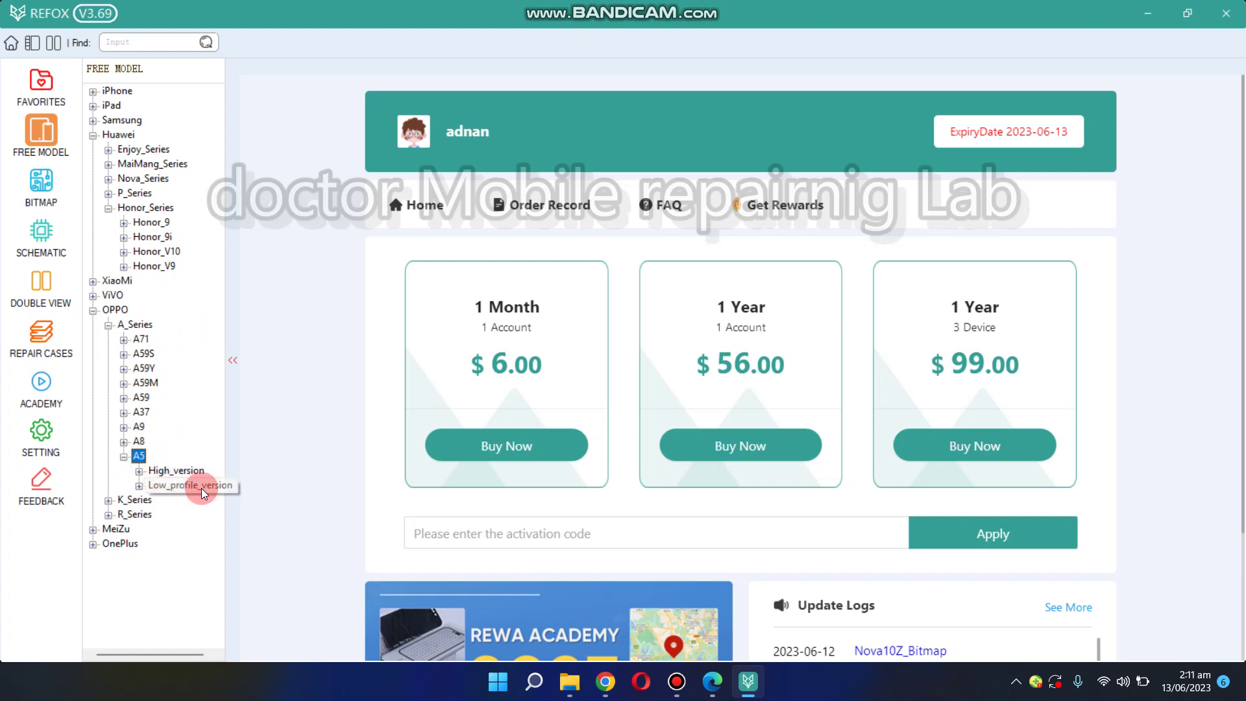
{"action": "double_click", "coordinate": [175, 470]}
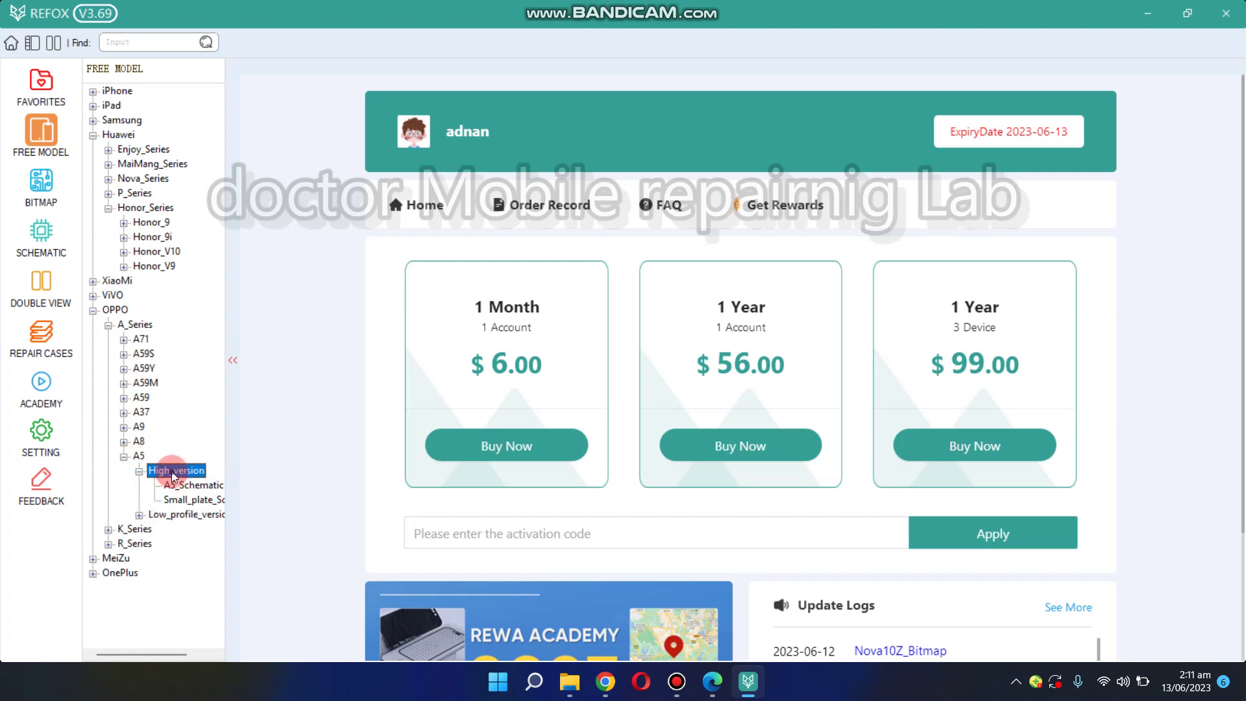
Step: Open A5_Schematic, scroll through its first pages, then open Small_plate_Schematic in another tab
{"action": "left_click", "coordinate": [199, 484]}
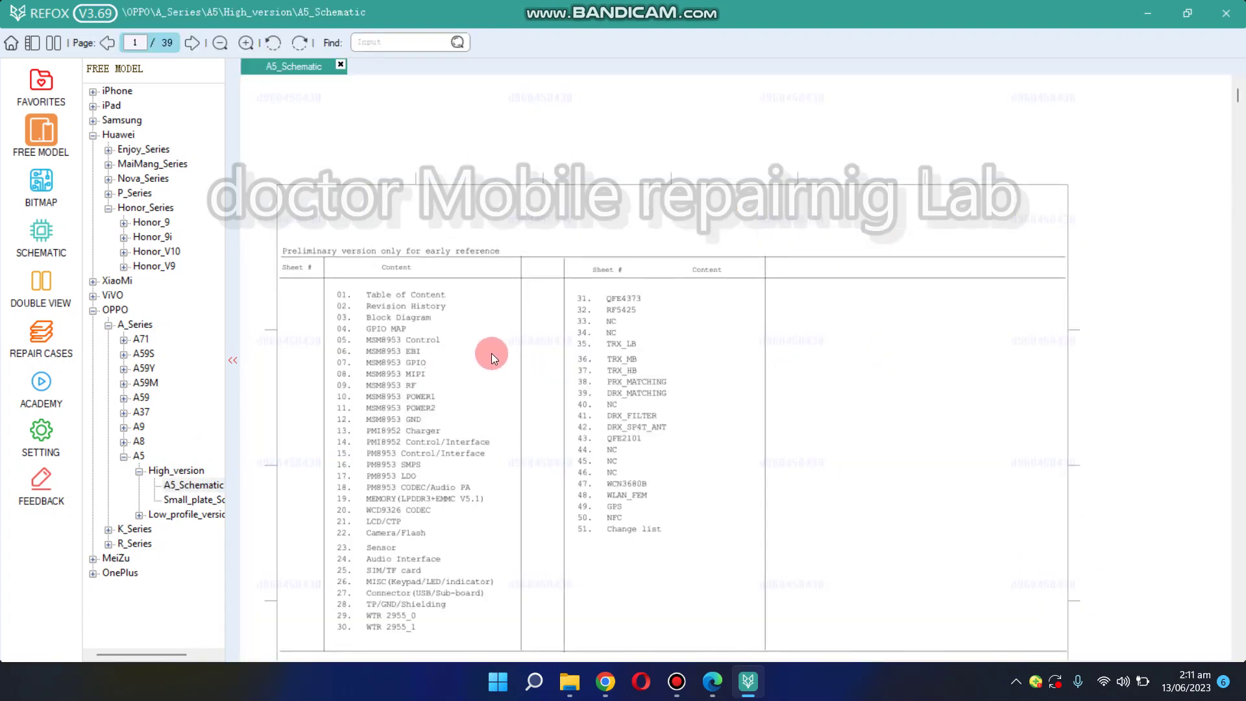
{"action": "scroll", "coordinate": [491, 353], "scroll_direction": "down", "scroll_amount": 15}
{"action": "scroll", "coordinate": [757, 375], "scroll_direction": "down", "scroll_amount": 10}
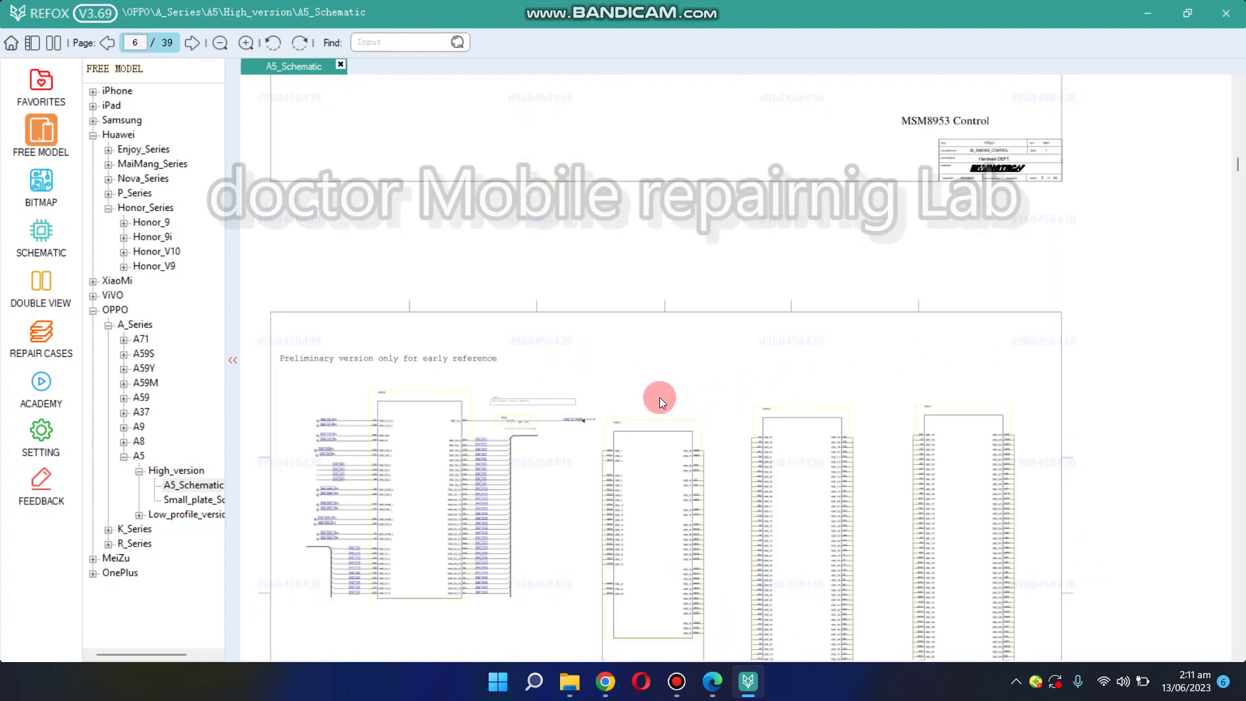
{"action": "scroll", "coordinate": [584, 363], "scroll_direction": "down", "scroll_amount": 10}
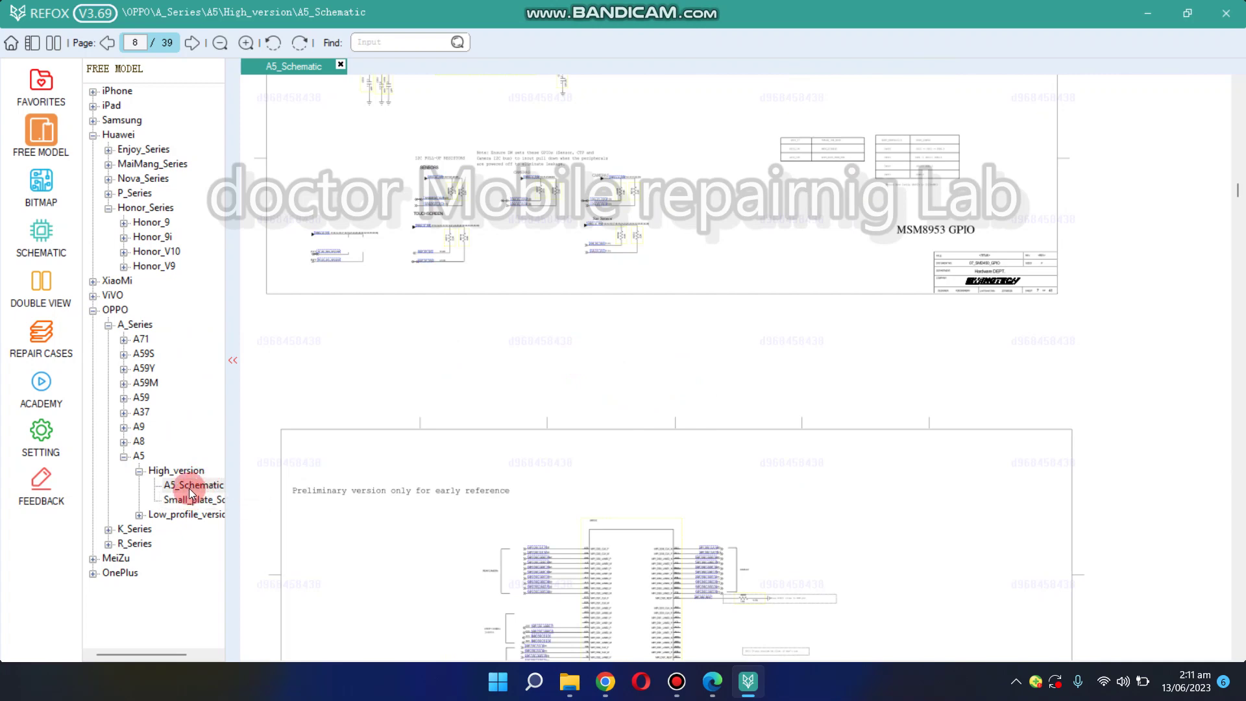
{"action": "double_click", "coordinate": [193, 496]}
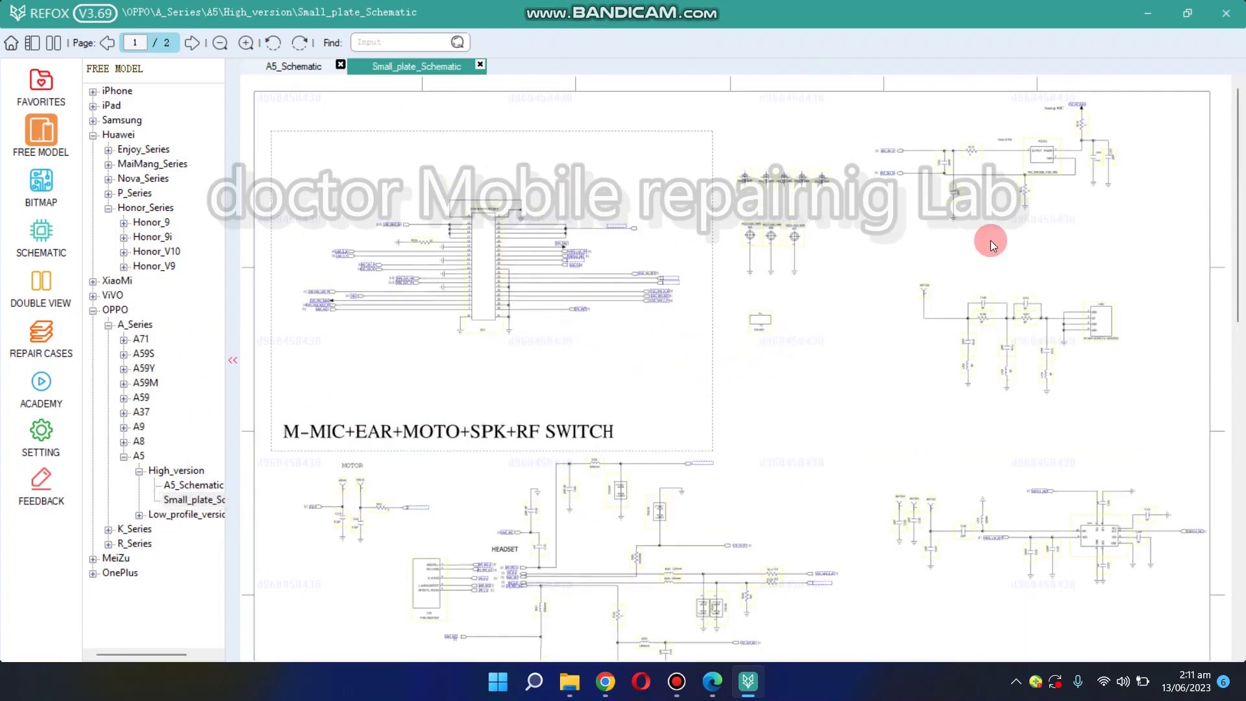
Step: Scroll through both Small_plate_Schematic pages to the USB and speaker sheet, then collapse A_Series
{"action": "scroll", "coordinate": [908, 363], "scroll_direction": "up", "scroll_amount": 3}
{"action": "scroll", "coordinate": [843, 406], "scroll_direction": "down", "scroll_amount": 3}
{"action": "scroll", "coordinate": [746, 407], "scroll_direction": "down", "scroll_amount": 5}
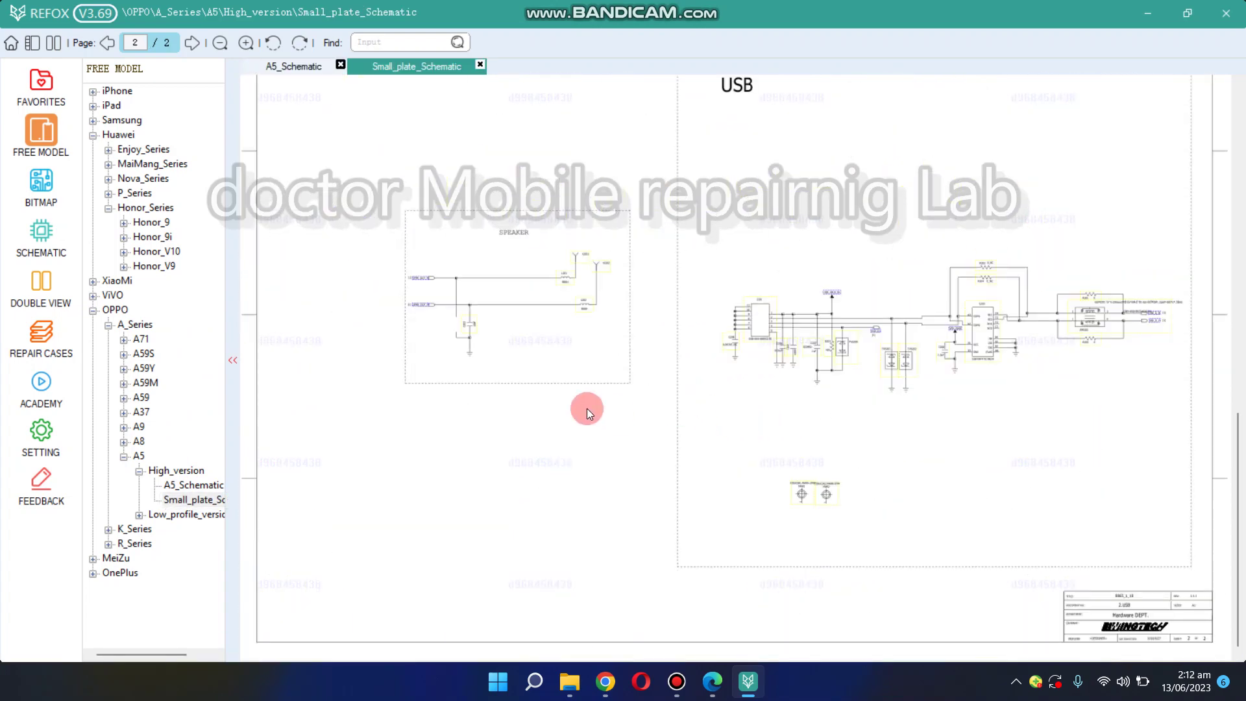
{"action": "scroll", "coordinate": [519, 370], "scroll_direction": "up", "scroll_amount": 5}
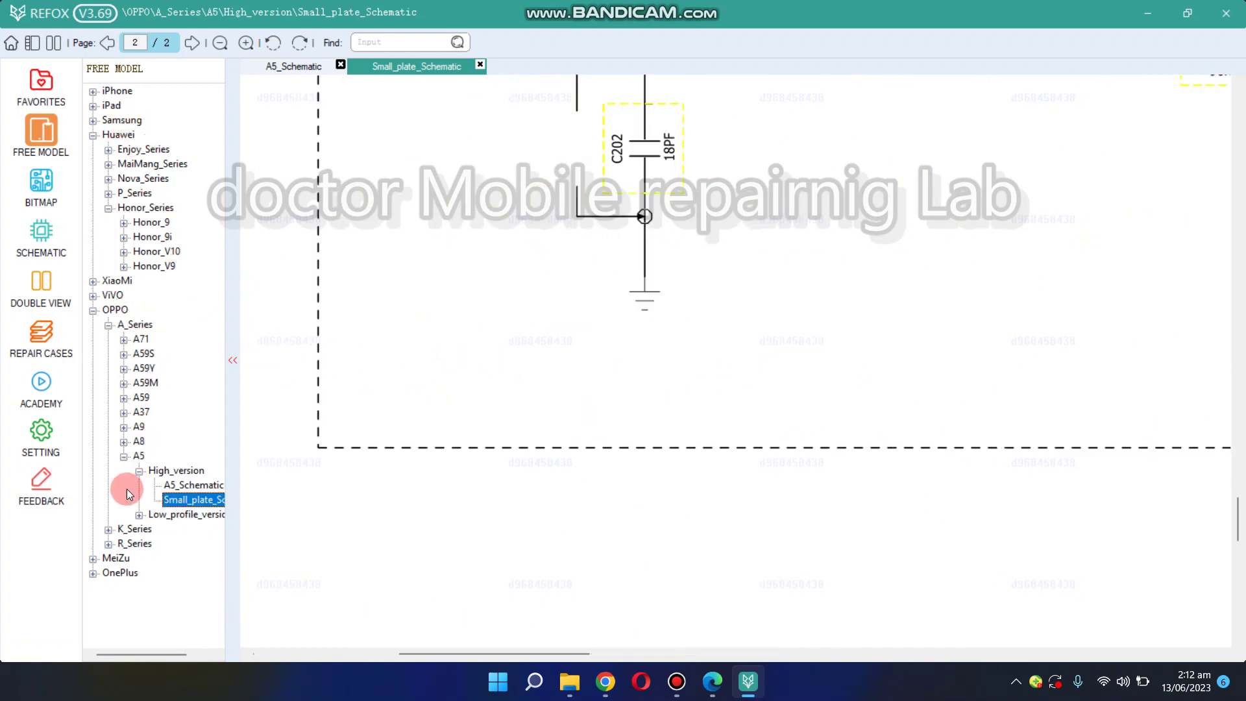
{"action": "double_click", "coordinate": [120, 325]}
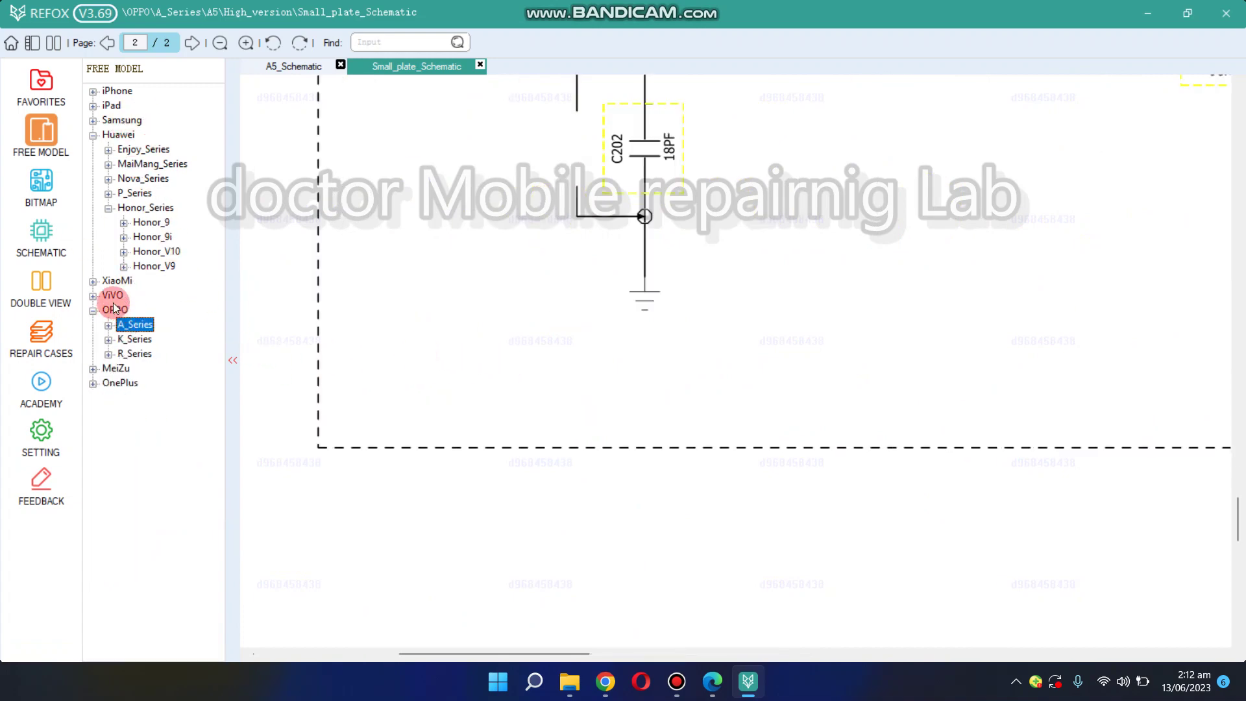
Step: Collapse OPPO and expand XiaoMi, then switch to the Schematic library and expand MacBook
{"action": "left_click", "coordinate": [93, 311]}
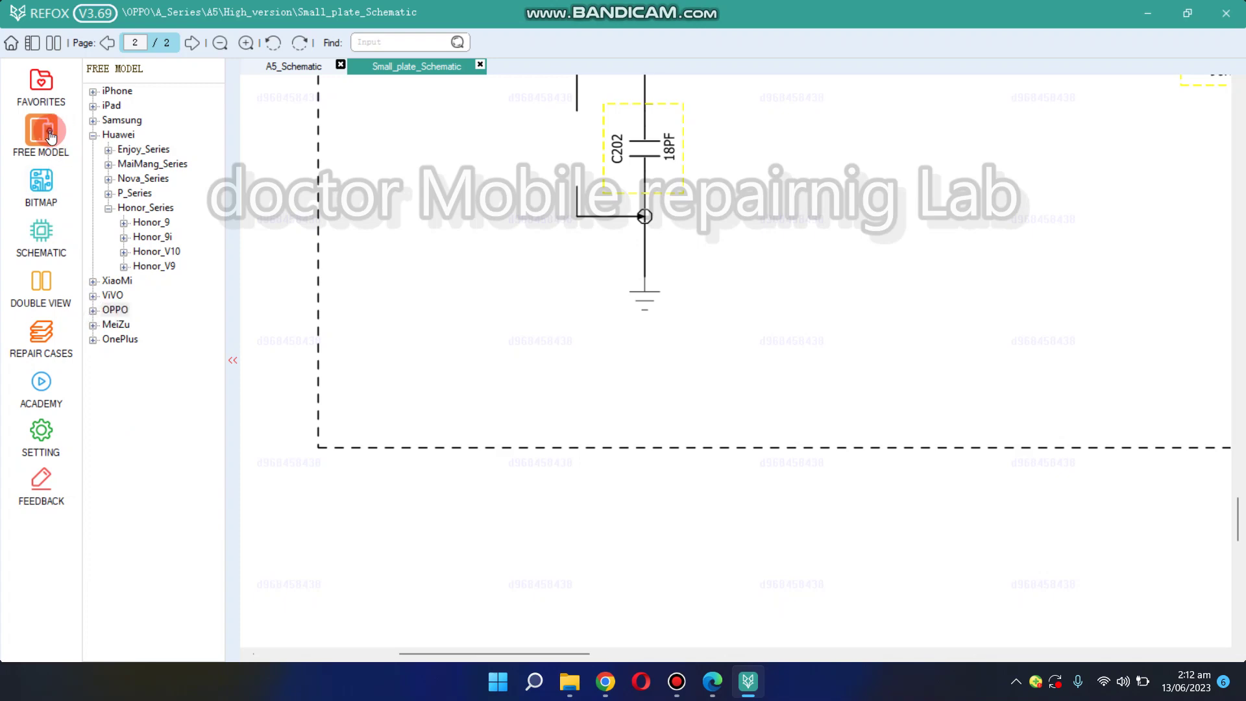
{"action": "double_click", "coordinate": [117, 281]}
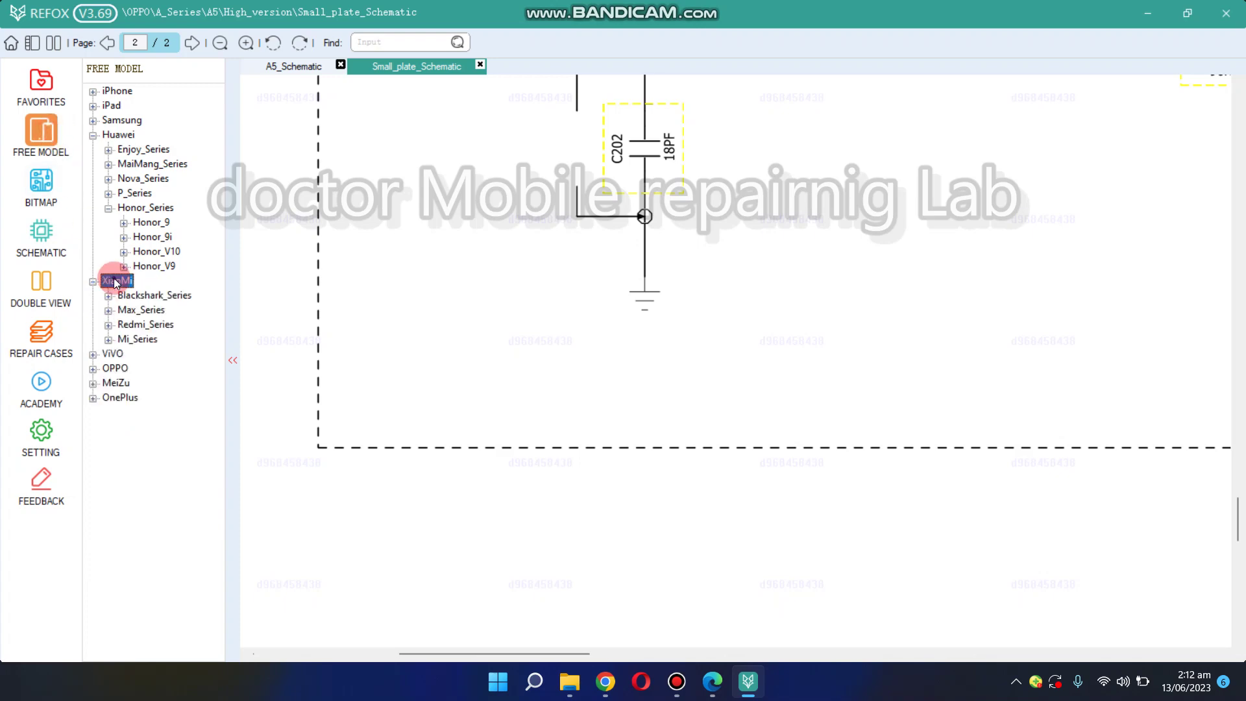
{"action": "left_click", "coordinate": [48, 232]}
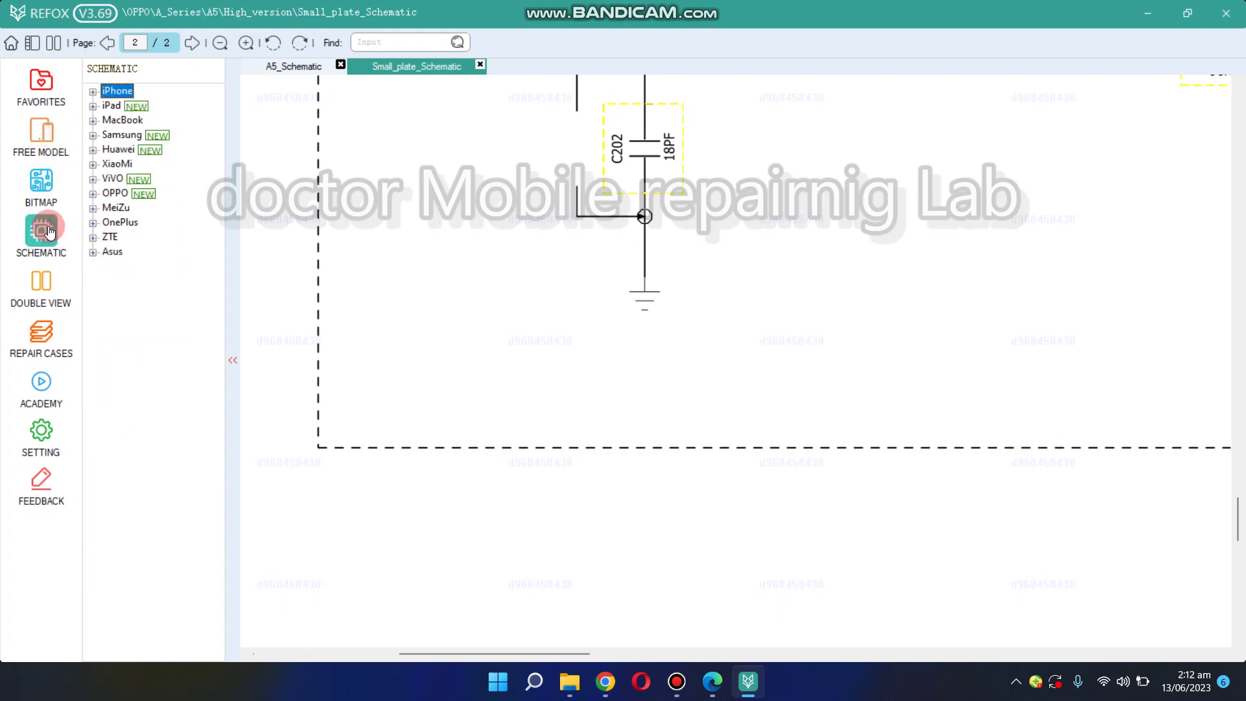
{"action": "double_click", "coordinate": [127, 121]}
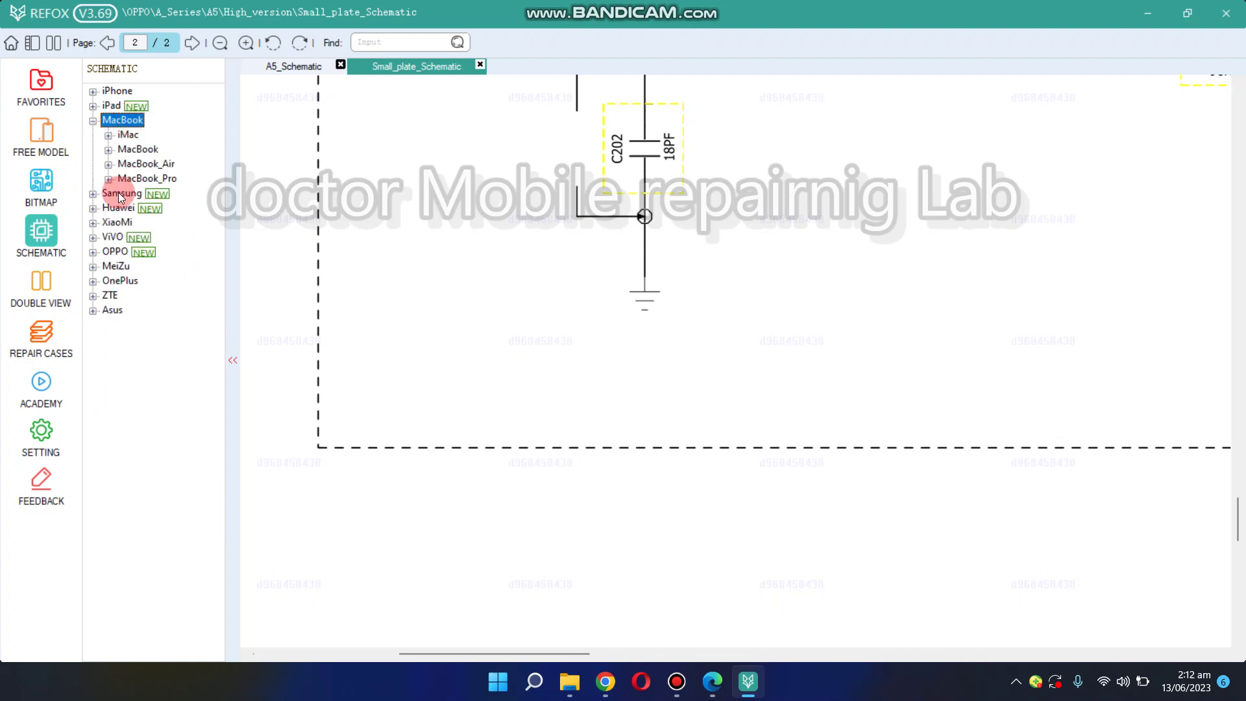
Step: Expand OPPO > 2_Series in the Schematic library and toggle the 2DA001_1 entry
{"action": "double_click", "coordinate": [115, 252]}
{"action": "double_click", "coordinate": [122, 268]}
{"action": "double_click", "coordinate": [134, 282]}
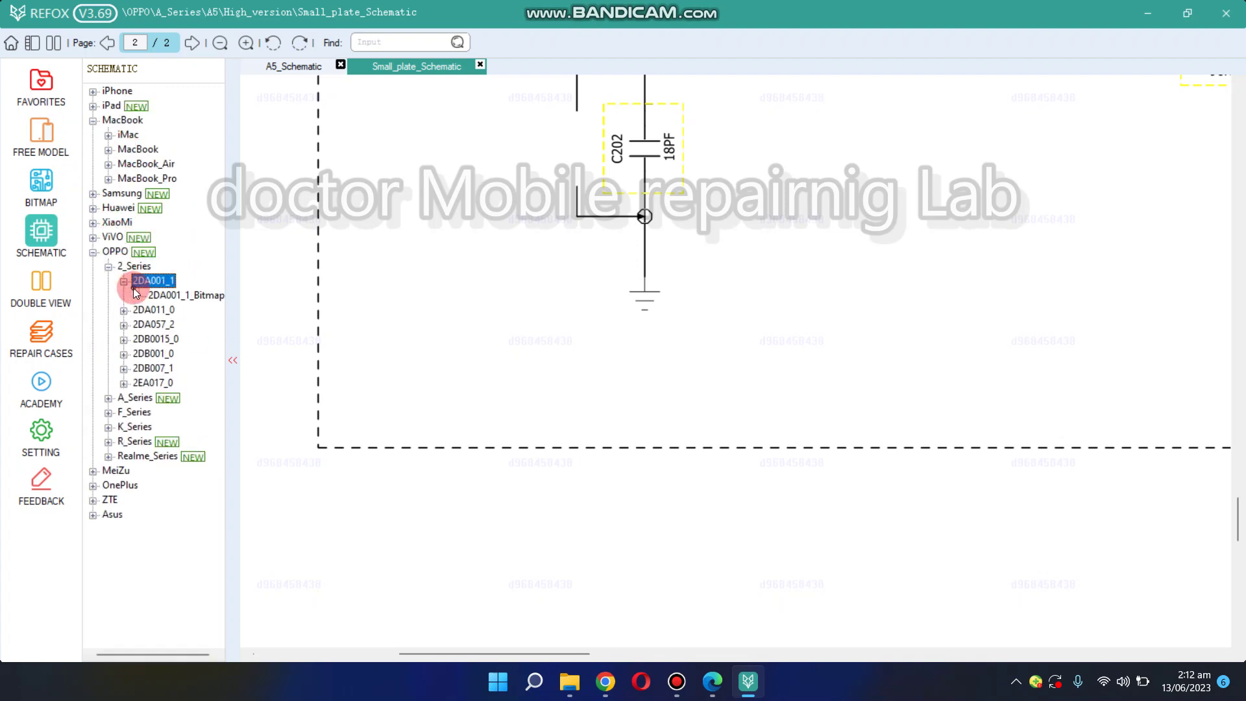
{"action": "double_click", "coordinate": [139, 278]}
{"action": "double_click", "coordinate": [139, 278]}
{"action": "double_click", "coordinate": [139, 278]}
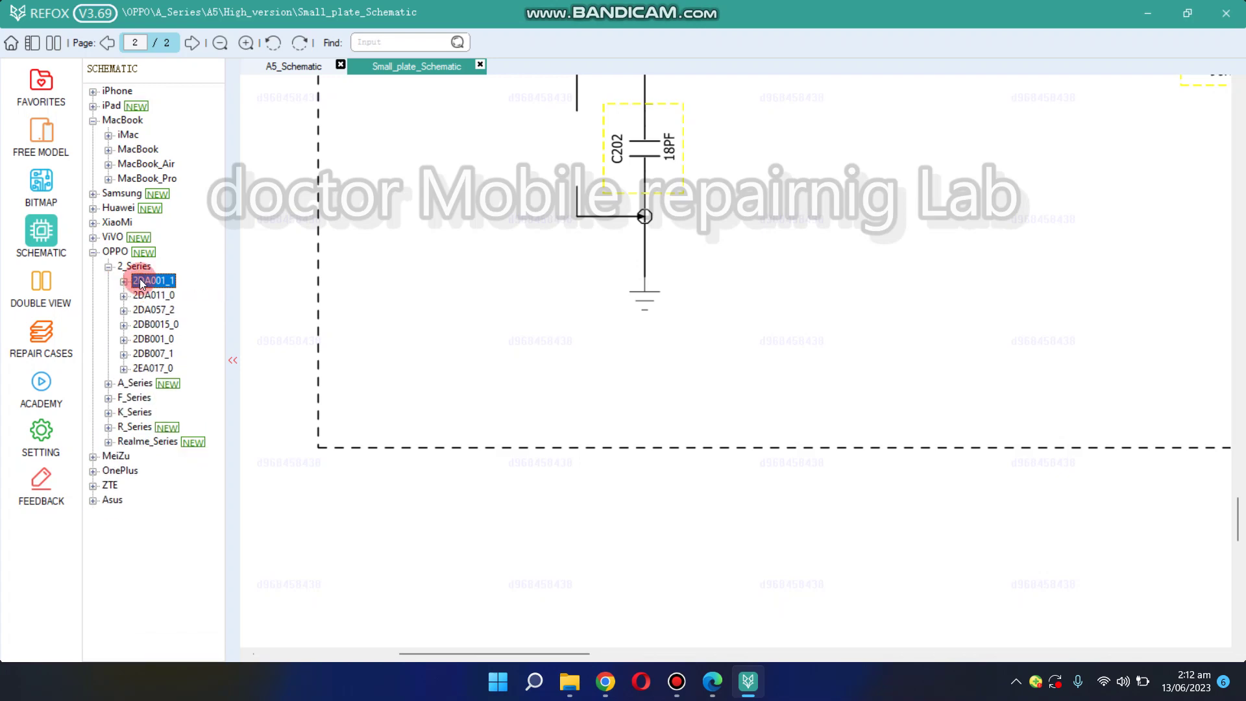
Step: Back in the Free Model list, expand Huawei Honor_Series > Honor_9i and open Honor_9i_PartNumber_Diagram
{"action": "left_click", "coordinate": [43, 136]}
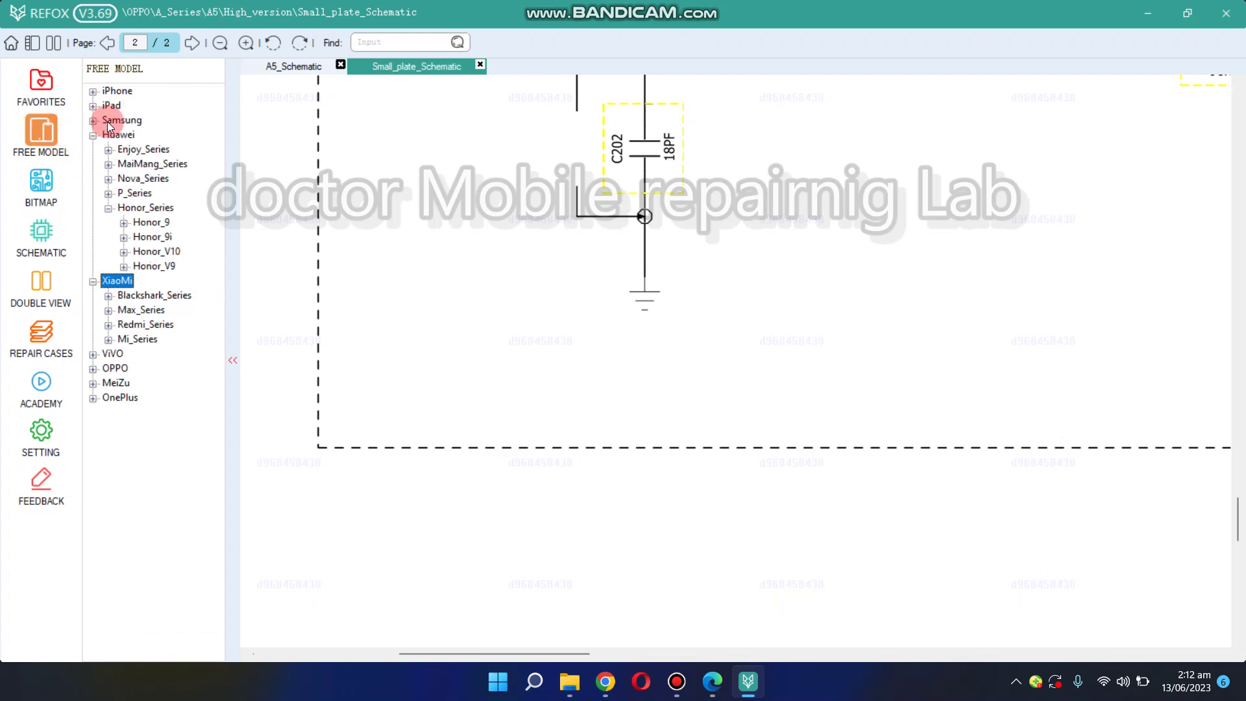
{"action": "double_click", "coordinate": [123, 93]}
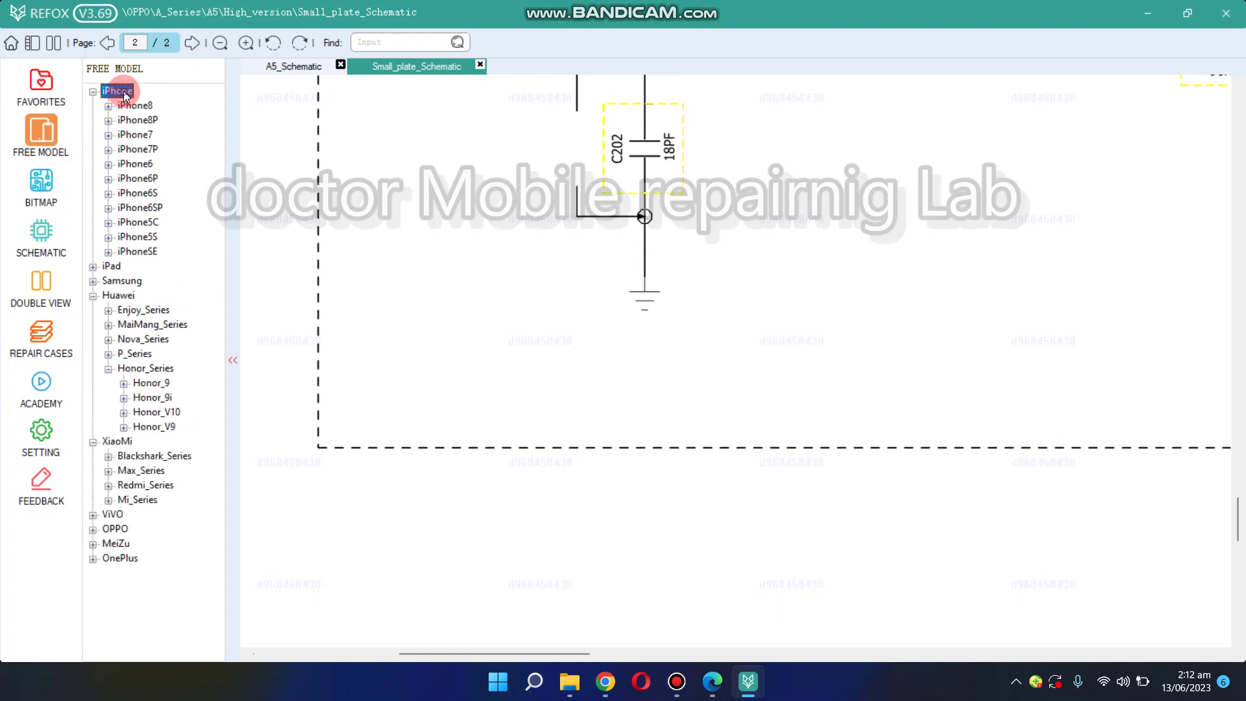
{"action": "double_click", "coordinate": [123, 91]}
{"action": "left_click", "coordinate": [145, 206]}
{"action": "double_click", "coordinate": [140, 222]}
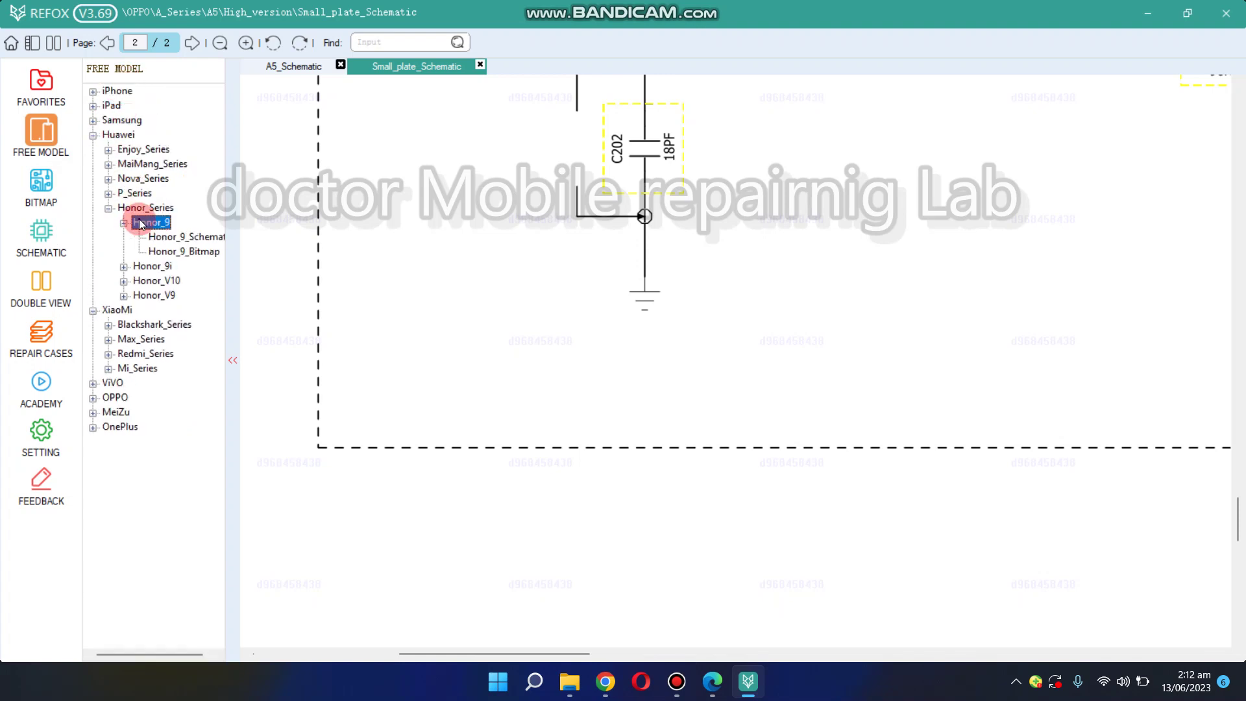
{"action": "double_click", "coordinate": [140, 222]}
{"action": "double_click", "coordinate": [146, 233]}
{"action": "double_click", "coordinate": [146, 231]}
{"action": "double_click", "coordinate": [146, 231]}
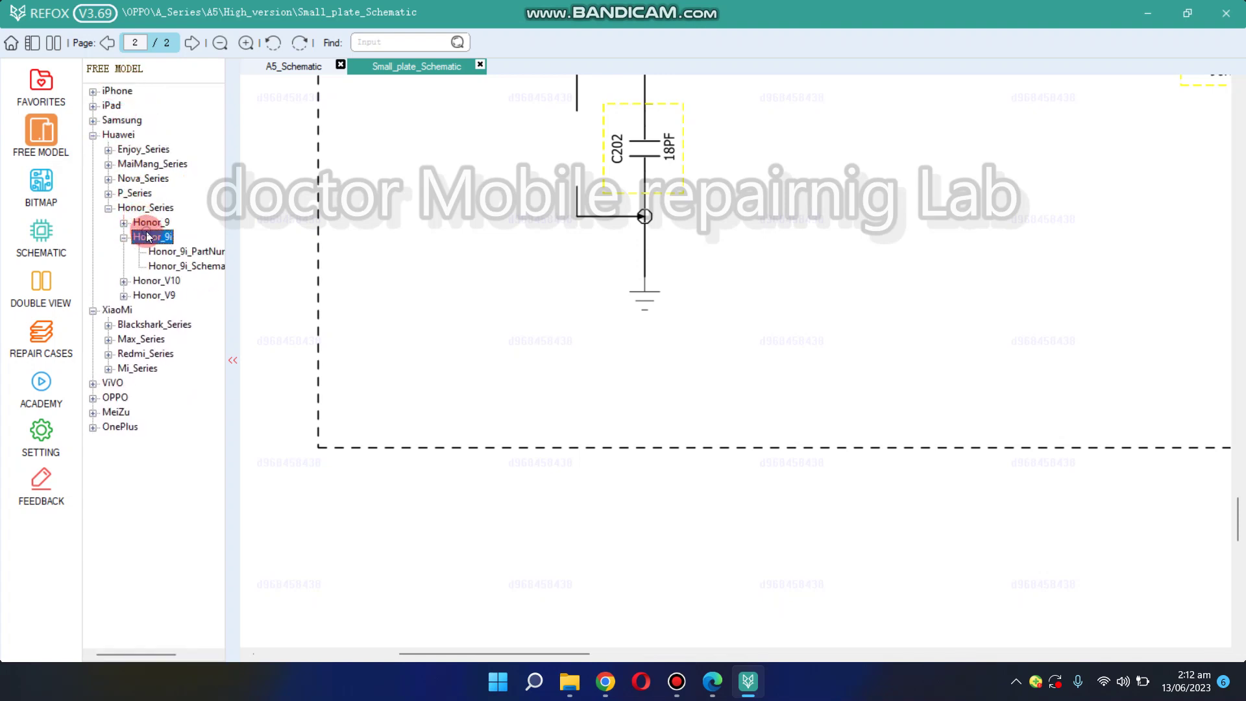
{"action": "double_click", "coordinate": [183, 253]}
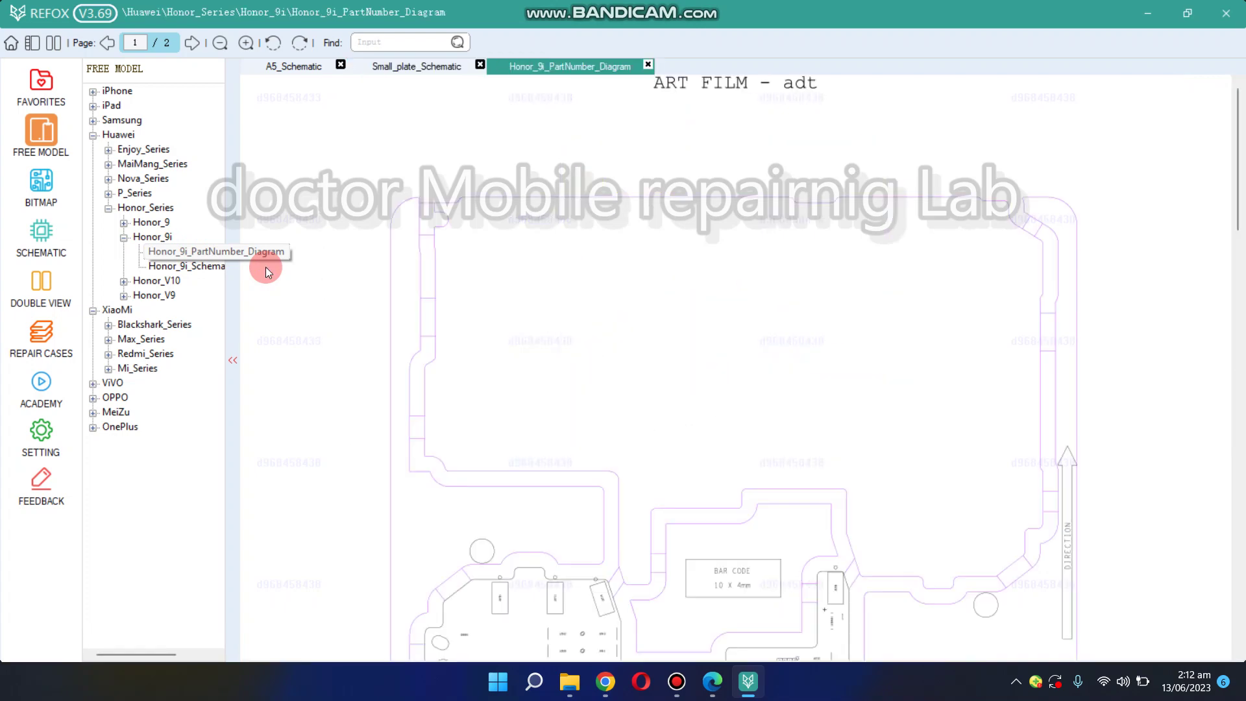
{"action": "scroll", "coordinate": [576, 281], "scroll_direction": "down", "scroll_amount": 15}
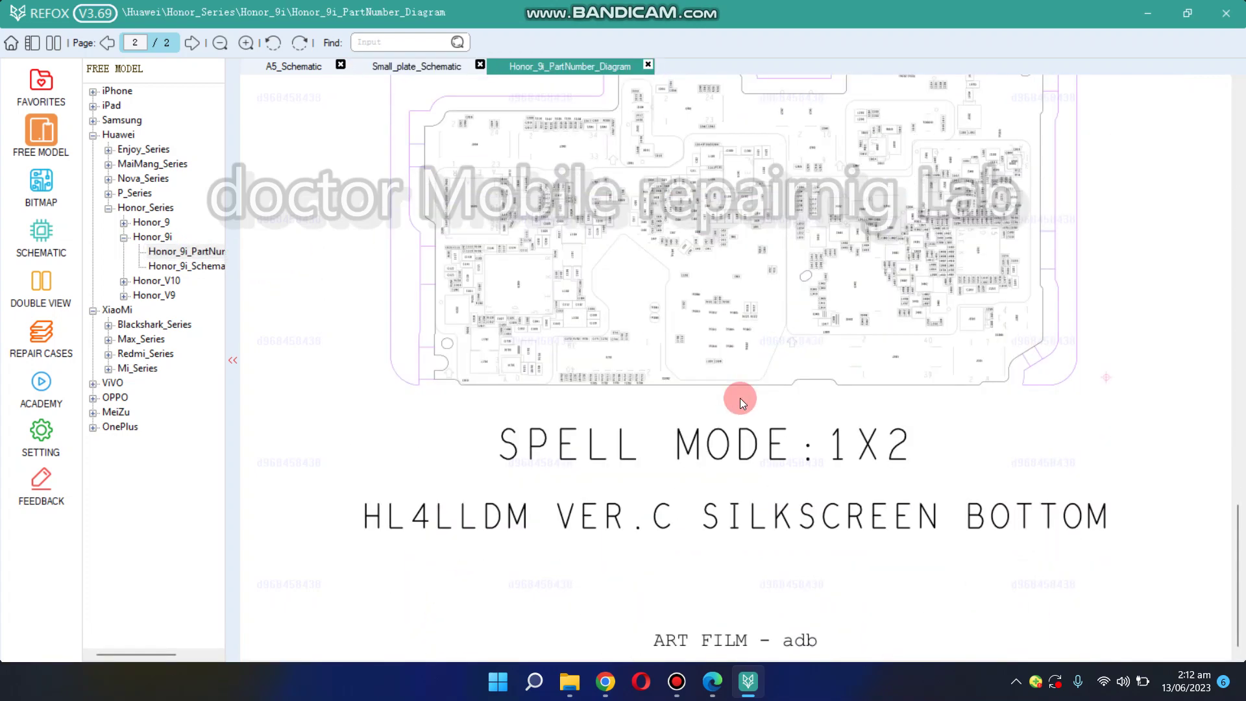
{"action": "scroll", "coordinate": [701, 353], "scroll_direction": "up", "scroll_amount": 5}
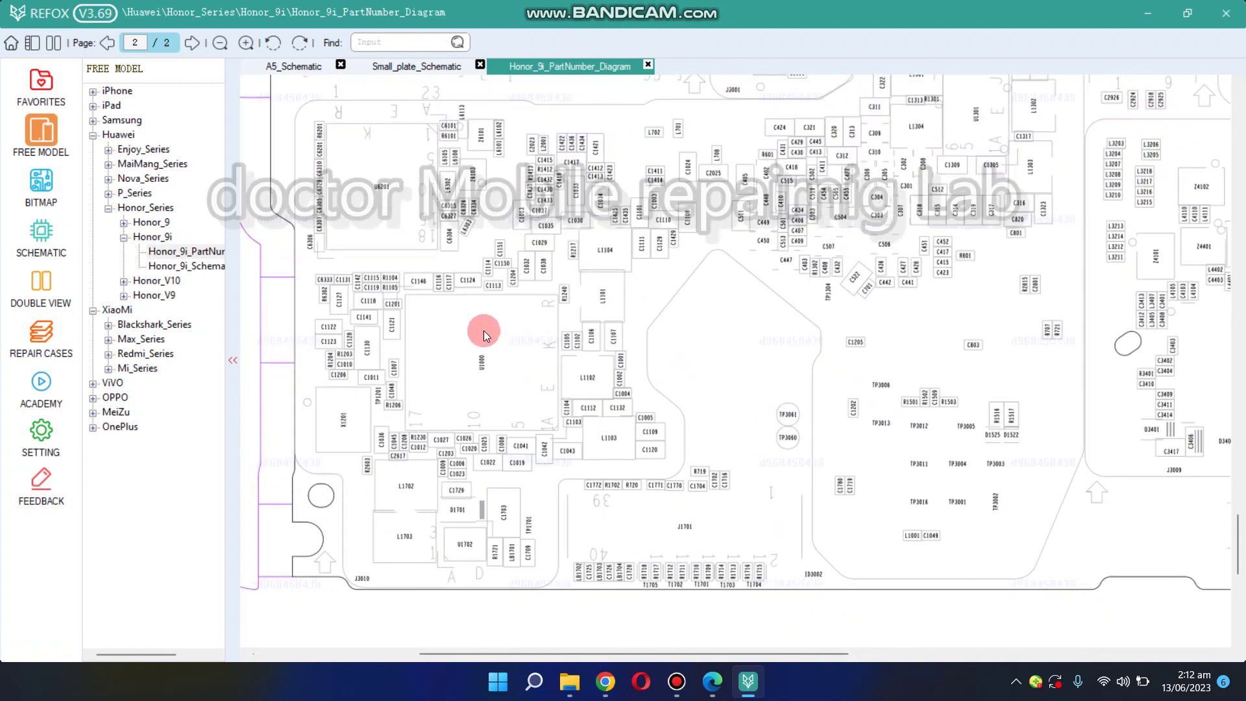
{"action": "scroll", "coordinate": [603, 378], "scroll_direction": "down", "scroll_amount": 5}
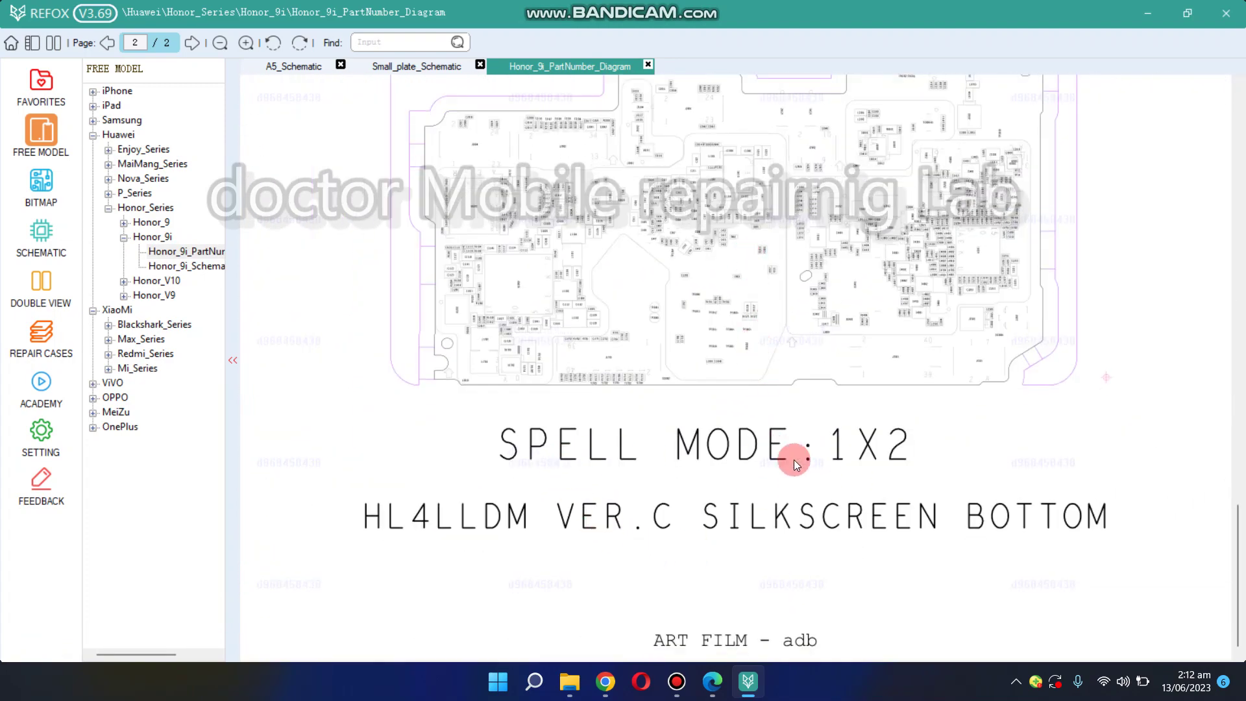
{"action": "scroll", "coordinate": [785, 428], "scroll_direction": "up", "scroll_amount": 2}
{"action": "scroll", "coordinate": [776, 403], "scroll_direction": "down", "scroll_amount": 2}
{"action": "scroll", "coordinate": [624, 208], "scroll_direction": "up", "scroll_amount": 3}
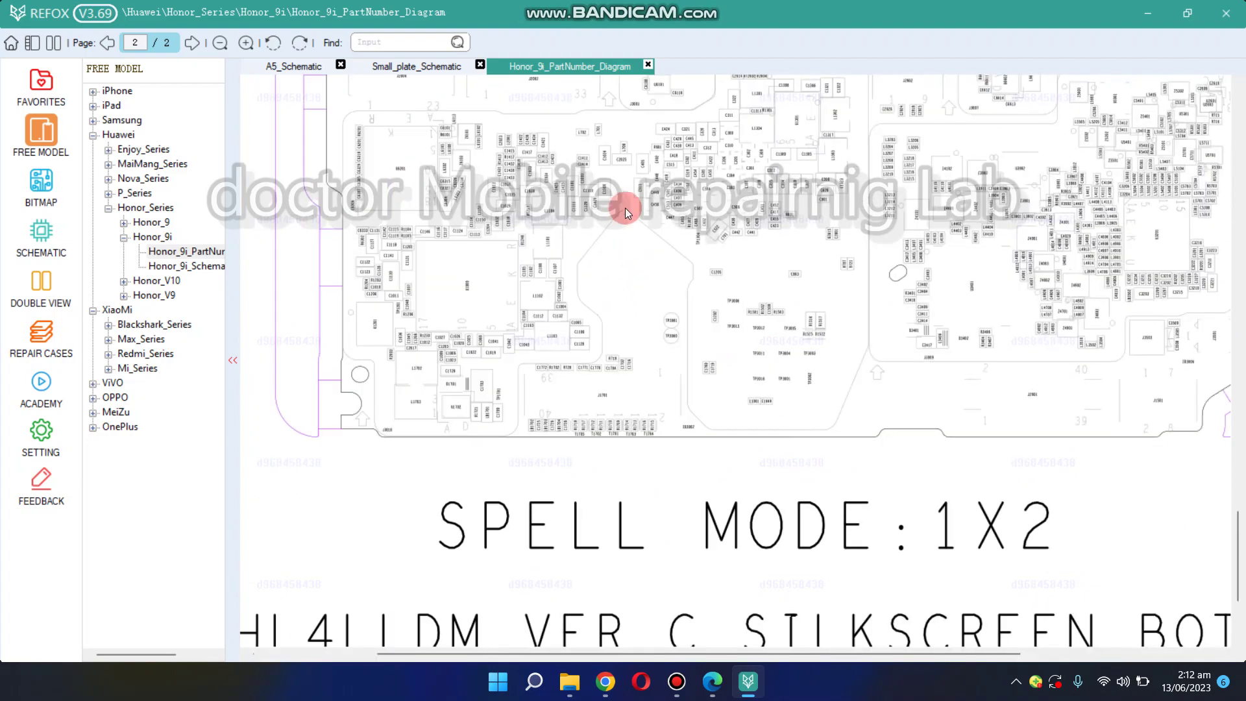
{"action": "scroll", "coordinate": [584, 454], "scroll_direction": "up", "scroll_amount": 3}
{"action": "scroll", "coordinate": [730, 116], "scroll_direction": "down", "scroll_amount": 3}
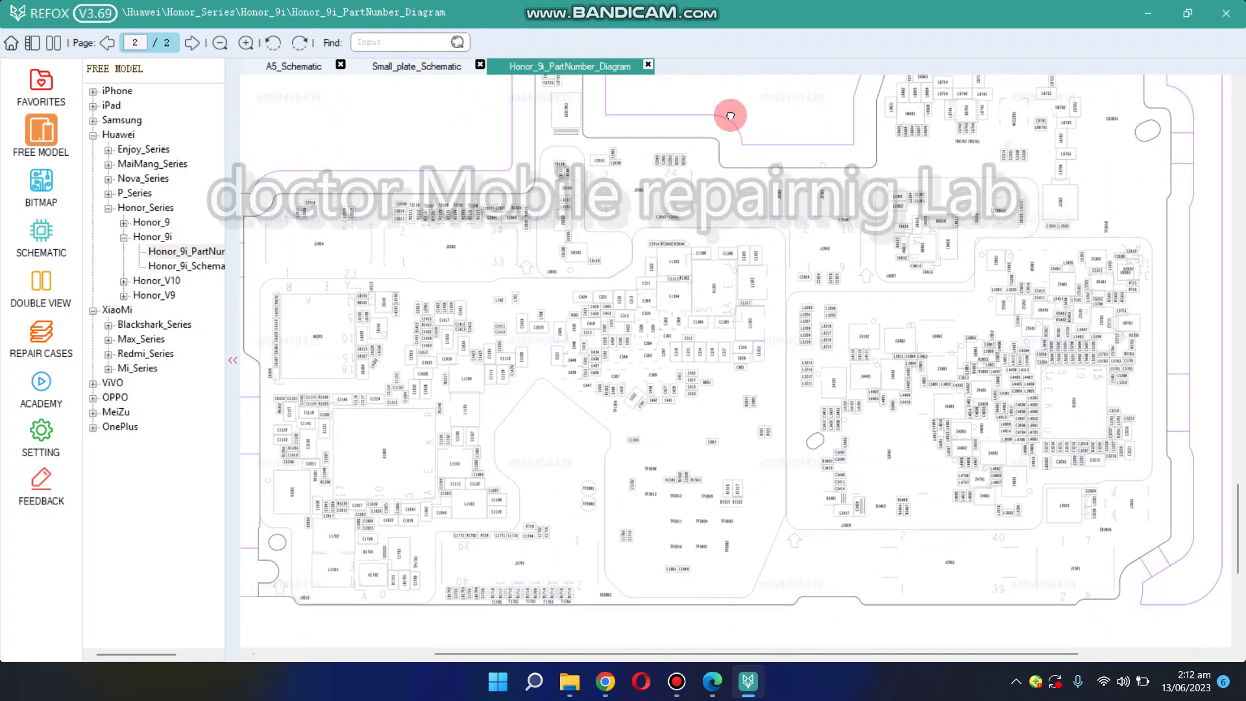
{"action": "scroll", "coordinate": [625, 270], "scroll_direction": "down", "scroll_amount": 2}
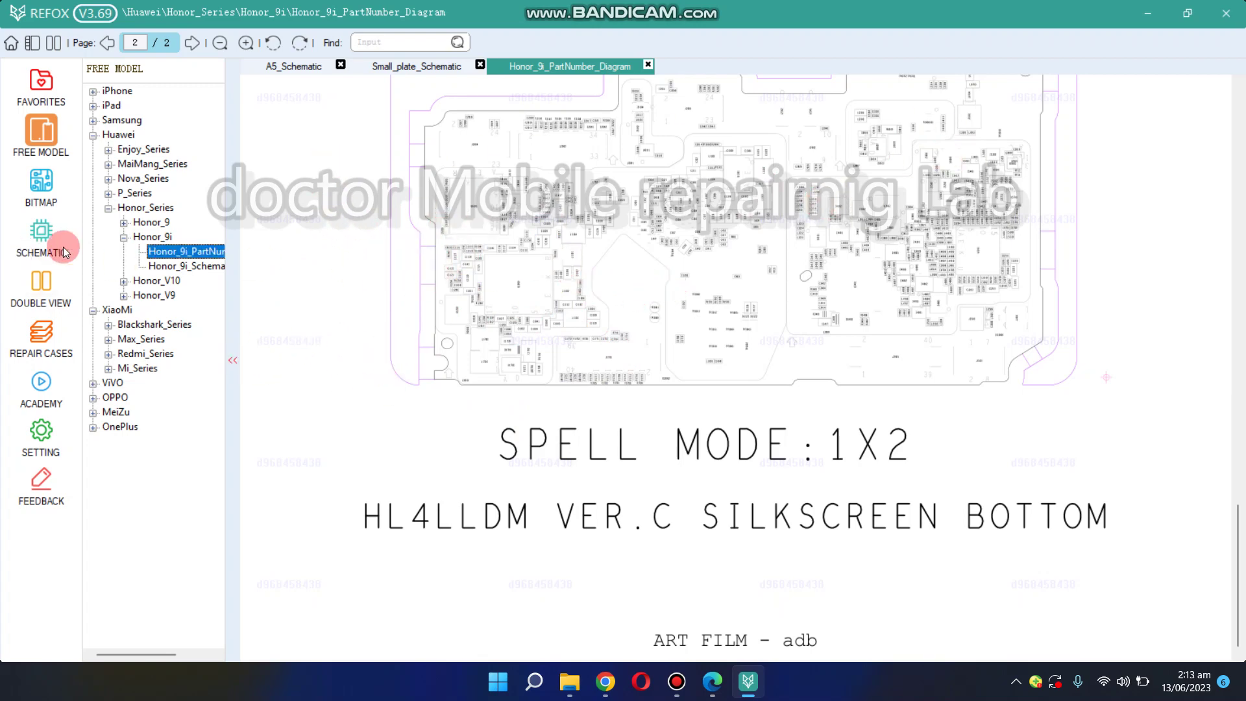
{"action": "left_click", "coordinate": [163, 251]}
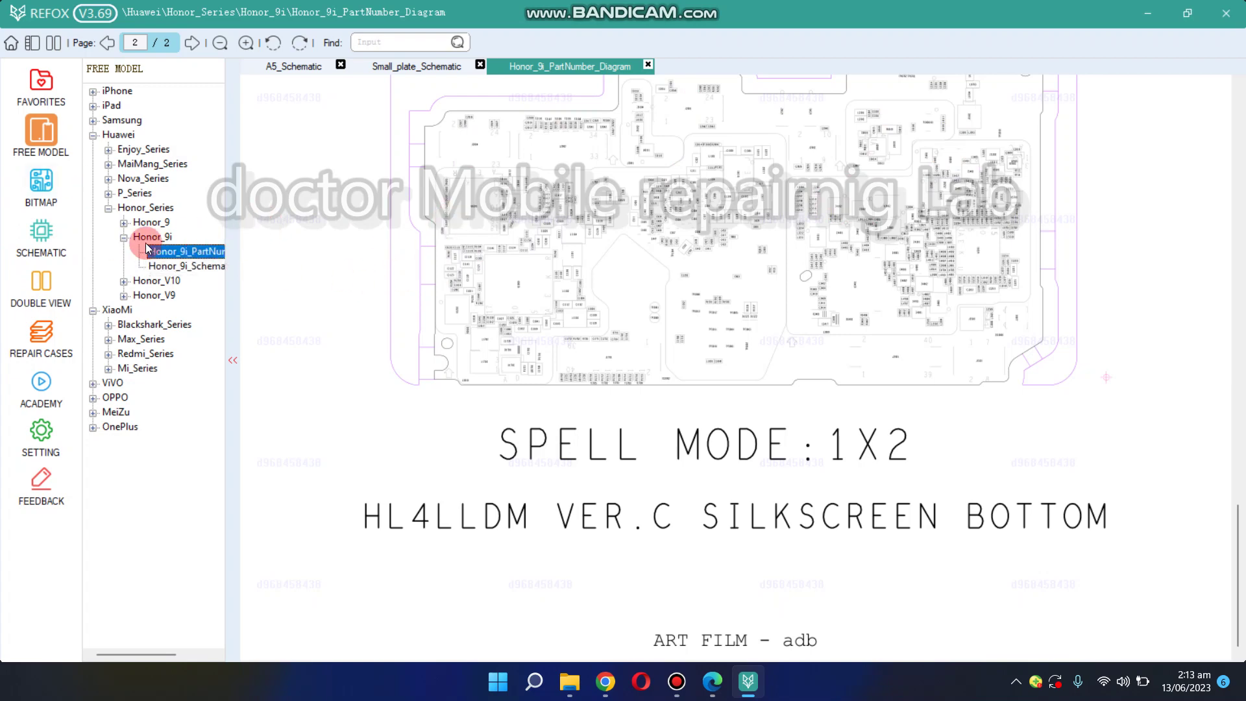